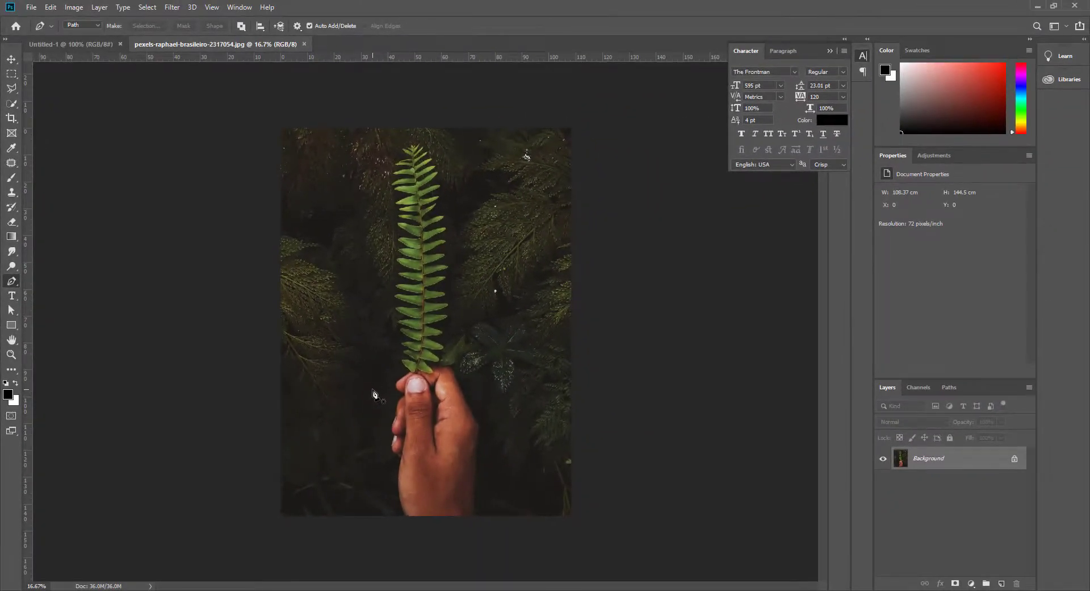
- Start a Pen path at the fern's stem base above the thumb and trace the lowest leaflets on its right side
{"action": "key", "text": "ctrl+plus"}
{"action": "key", "text": "ctrl+plus"}
{"action": "key", "text": "ctrl+plus"}
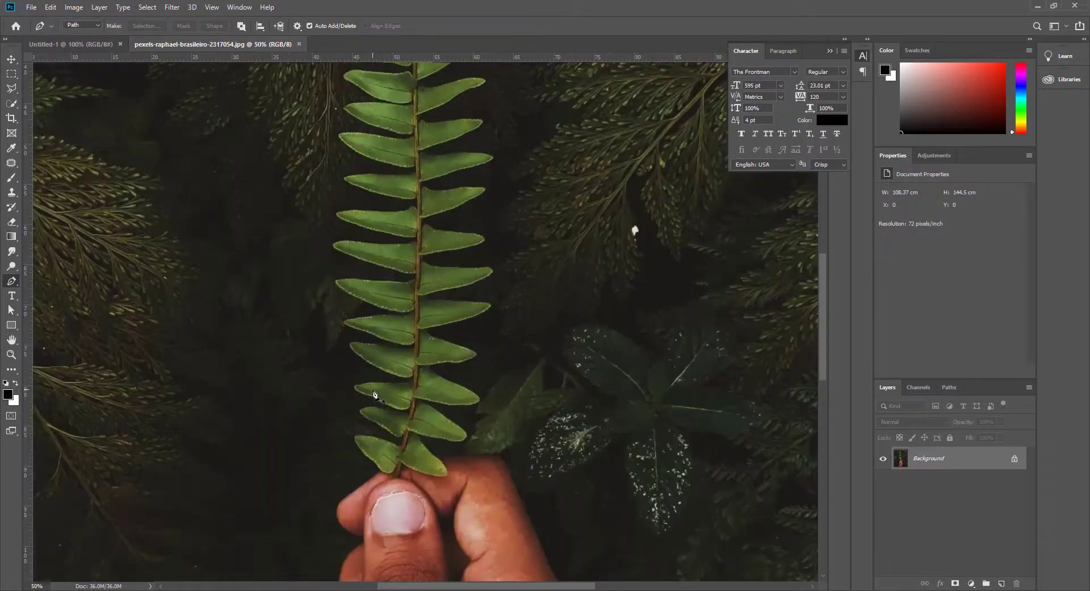
{"action": "key", "text": "ctrl+plus"}
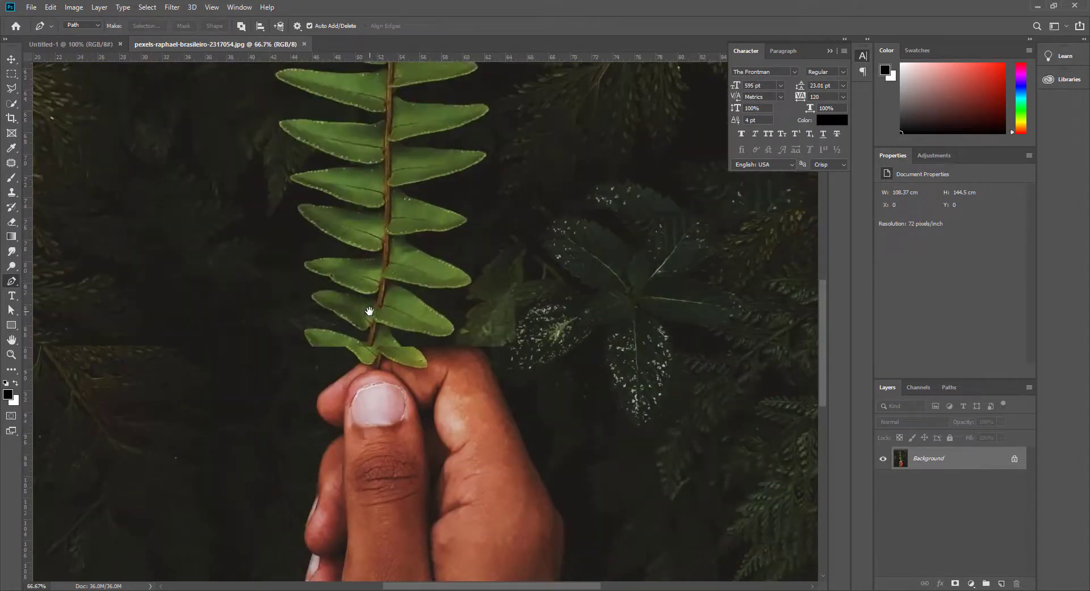
{"action": "key", "text": "ctrl+plus"}
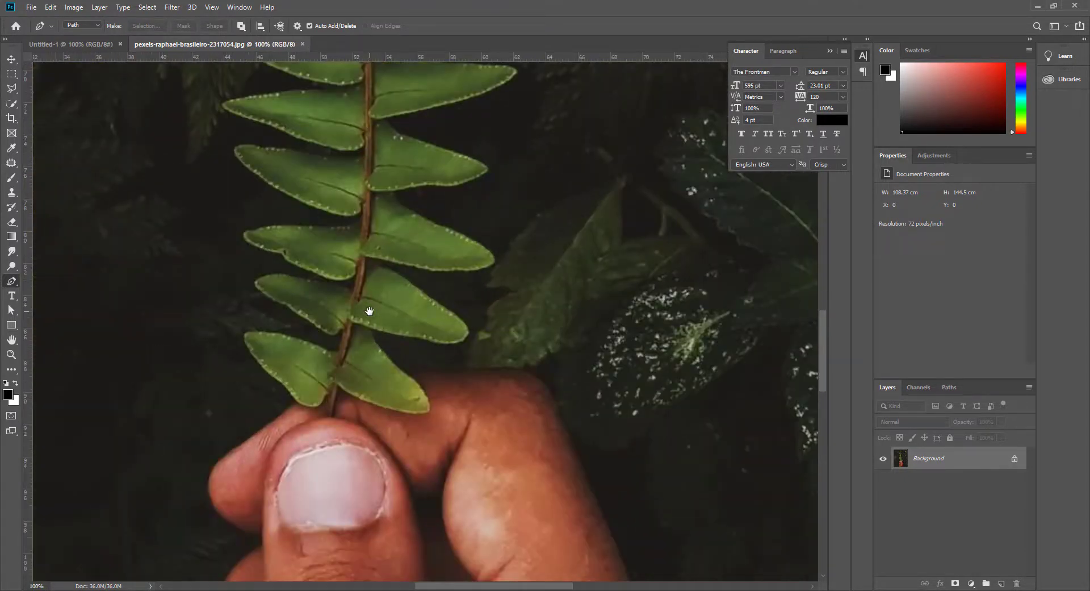
{"action": "left_click", "coordinate": [337, 418]}
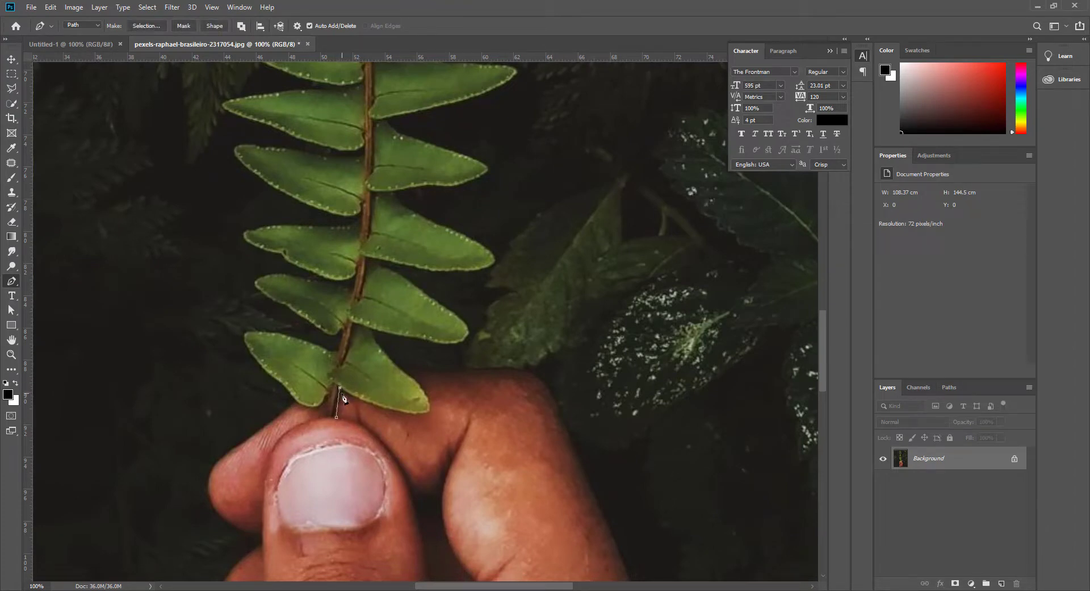
{"action": "left_click", "coordinate": [419, 383]}
{"action": "left_click", "coordinate": [407, 375]}
{"action": "left_click", "coordinate": [389, 357]}
{"action": "left_click", "coordinate": [376, 341]}
{"action": "left_click", "coordinate": [372, 329]}
{"action": "left_click", "coordinate": [395, 335]}
{"action": "left_click", "coordinate": [409, 336]}
{"action": "left_click", "coordinate": [418, 338]}
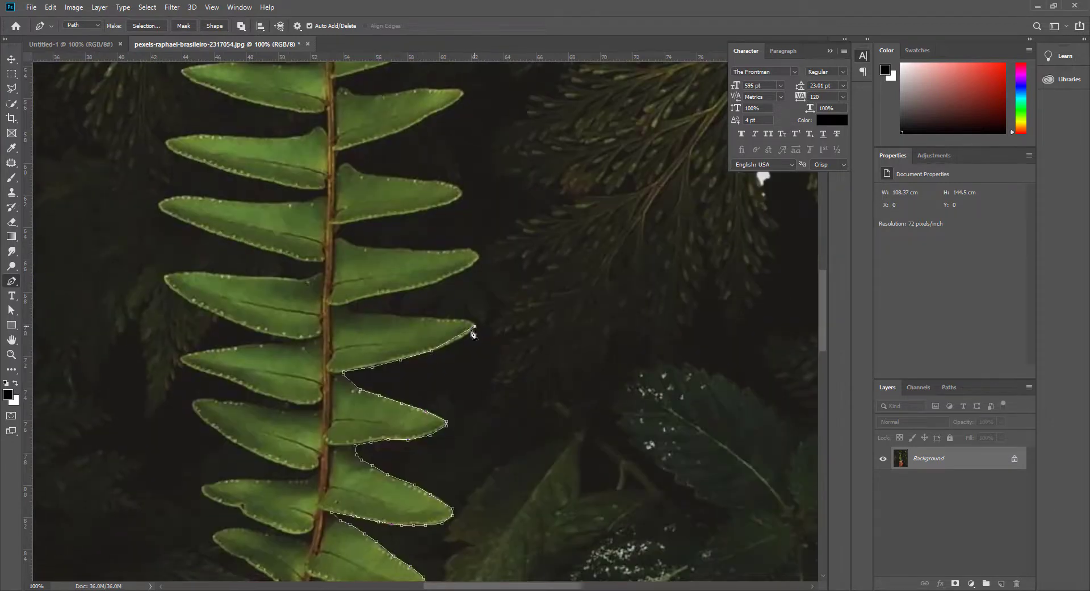
- Continue the path up the fern's right side, following the edges of the lower-middle leaflets closely
{"action": "key", "text": "ctrl+z"}
{"action": "left_click", "coordinate": [463, 338]}
{"action": "left_click", "coordinate": [476, 327]}
{"action": "left_click", "coordinate": [476, 325]}
{"action": "left_click", "coordinate": [468, 319]}
{"action": "left_click", "coordinate": [452, 319]}
{"action": "left_click", "coordinate": [431, 317]}
{"action": "left_click", "coordinate": [405, 318]}
{"action": "left_click", "coordinate": [458, 185]}
{"action": "left_click", "coordinate": [440, 180]}
{"action": "left_click", "coordinate": [420, 179]}
{"action": "left_click", "coordinate": [394, 177]}
{"action": "left_click", "coordinate": [370, 175]}
{"action": "left_click", "coordinate": [360, 173]}
{"action": "left_click", "coordinate": [348, 163]}
{"action": "left_click", "coordinate": [338, 170]}
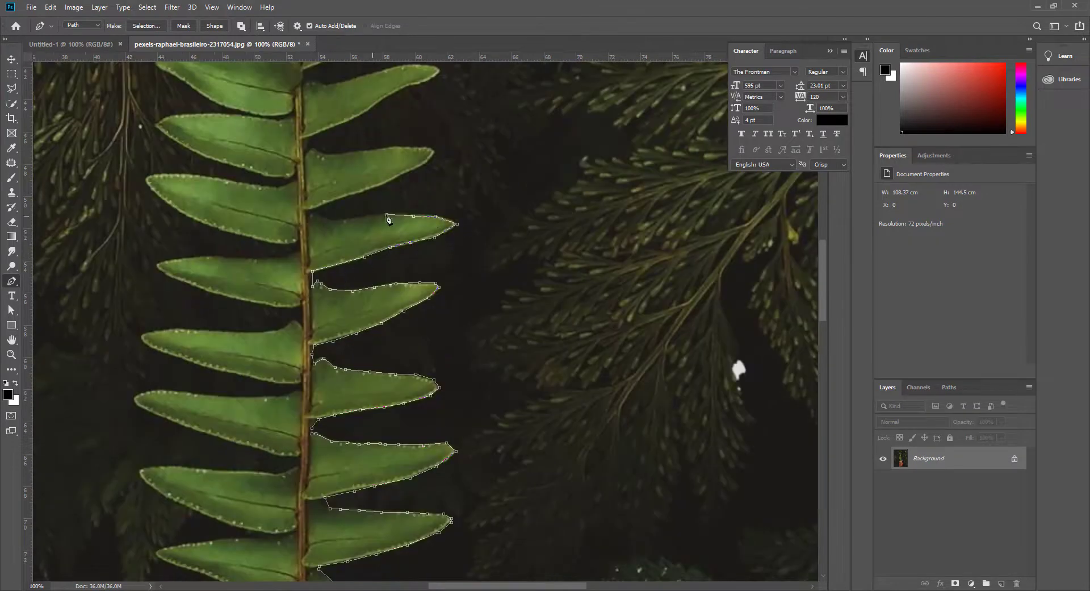
- Extend the path around the middle leaflets on the fern's right side, following each one out to its point and back to the stem
{"action": "left_click", "coordinate": [372, 216]}
{"action": "left_click", "coordinate": [342, 221]}
{"action": "left_click", "coordinate": [312, 210]}
{"action": "left_click", "coordinate": [353, 193]}
{"action": "left_click", "coordinate": [386, 184]}
{"action": "left_click", "coordinate": [415, 169]}
{"action": "left_click", "coordinate": [430, 161]}
{"action": "left_click", "coordinate": [436, 151]}
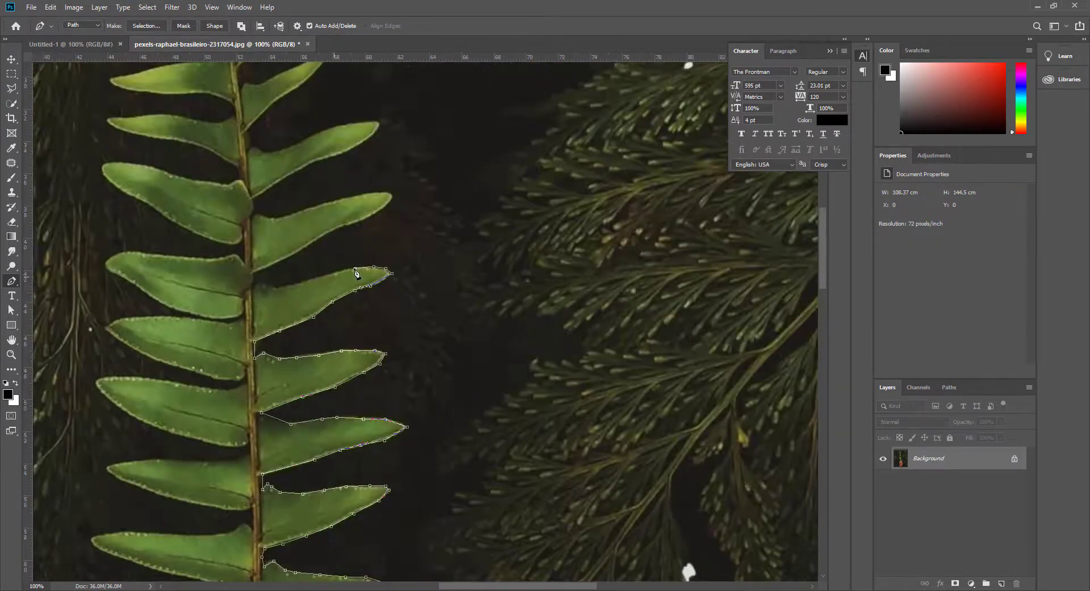
{"action": "left_click", "coordinate": [278, 287]}
{"action": "left_click", "coordinate": [356, 221]}
{"action": "left_click", "coordinate": [392, 194]}
{"action": "left_click", "coordinate": [325, 205]}
{"action": "left_click", "coordinate": [255, 215]}
{"action": "left_click", "coordinate": [317, 160]}
{"action": "left_click", "coordinate": [377, 121]}
{"action": "left_click", "coordinate": [251, 137]}
{"action": "left_click", "coordinate": [269, 107]}
{"action": "left_click", "coordinate": [283, 95]}
{"action": "left_click", "coordinate": [305, 82]}
{"action": "left_click_drag", "start_coordinate": [305, 82], "coordinate": [290, 229]}
{"action": "left_click", "coordinate": [307, 208]}
{"action": "left_click", "coordinate": [318, 194]}
{"action": "left_click", "coordinate": [315, 194]}
{"action": "left_click", "coordinate": [304, 200]}
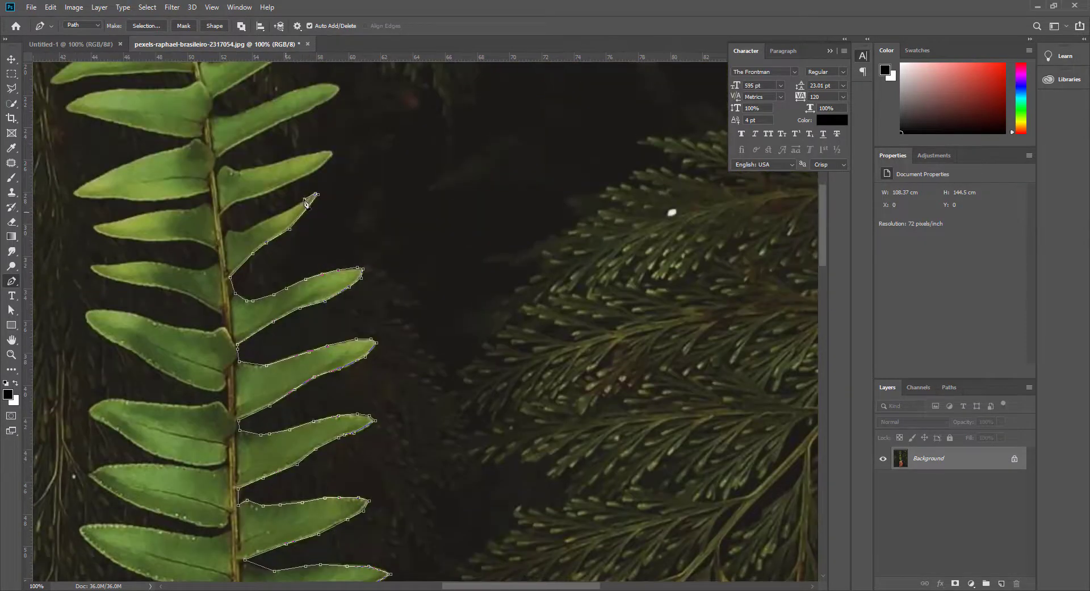
- Trace the uppermost leaflets on the fern's right side up to the frond's tip
{"action": "left_click", "coordinate": [308, 155]}
{"action": "left_click", "coordinate": [226, 165]}
{"action": "left_click", "coordinate": [254, 137]}
{"action": "left_click", "coordinate": [340, 89]}
{"action": "left_click", "coordinate": [232, 116]}
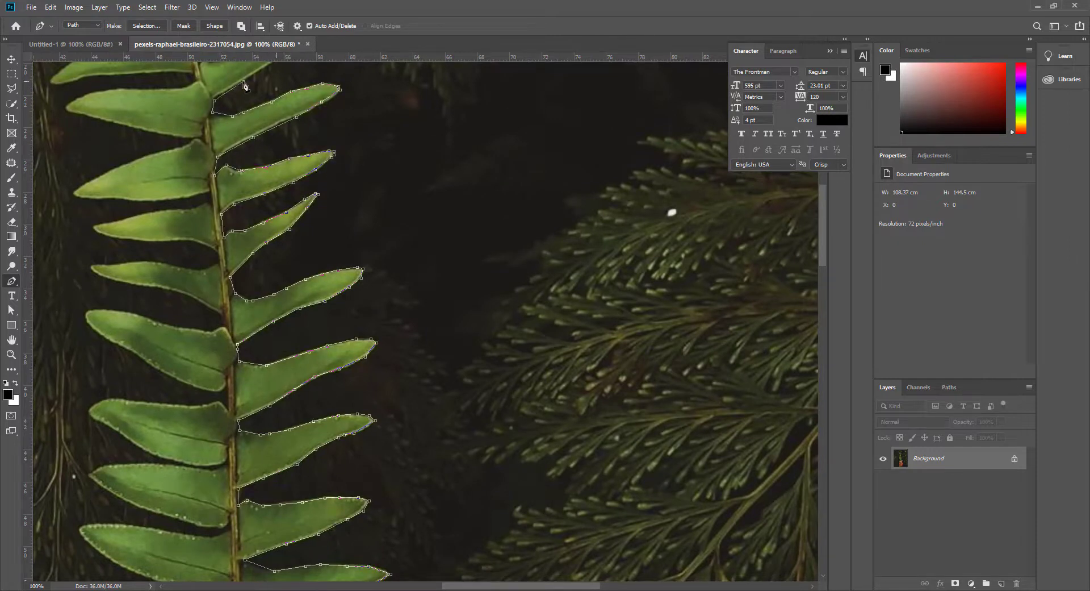
{"action": "left_click_drag", "start_coordinate": [243, 81], "coordinate": [196, 358]}
{"action": "left_click", "coordinate": [277, 291]}
{"action": "left_click", "coordinate": [260, 246]}
{"action": "left_click", "coordinate": [182, 275]}
{"action": "left_click", "coordinate": [145, 286]}
{"action": "left_click", "coordinate": [220, 223]}
{"action": "left_click", "coordinate": [245, 205]}
{"action": "left_click", "coordinate": [186, 223]}
{"action": "left_click", "coordinate": [141, 246]}
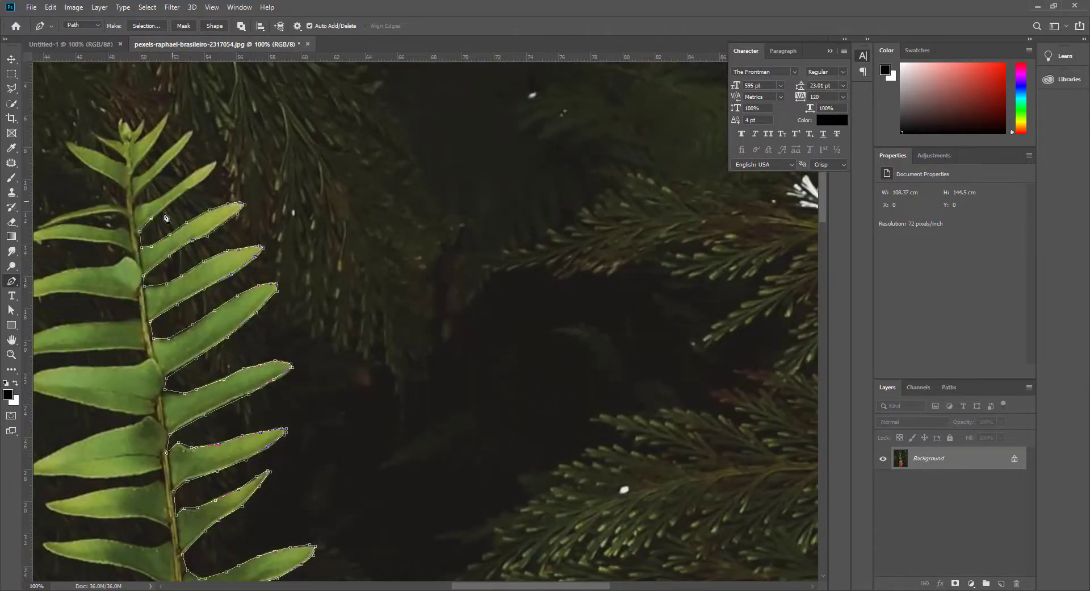
{"action": "left_click", "coordinate": [217, 162]}
{"action": "left_click", "coordinate": [140, 208]}
{"action": "left_click", "coordinate": [140, 161]}
{"action": "left_click", "coordinate": [151, 147]}
{"action": "left_click", "coordinate": [163, 129]}
{"action": "left_click", "coordinate": [169, 111]}
{"action": "left_click", "coordinate": [157, 127]}
{"action": "left_click", "coordinate": [145, 121]}
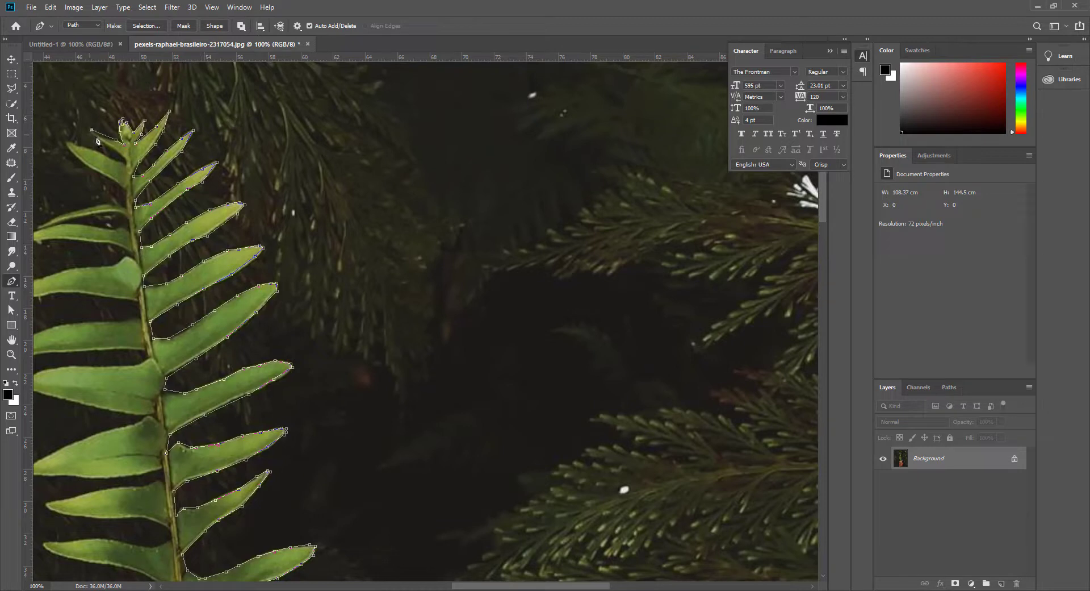
- Carry the path over the tip and down the fern's left side, outlining the upper leaflets
{"action": "left_click_drag", "start_coordinate": [57, 233], "coordinate": [176, 235]}
{"action": "left_click", "coordinate": [145, 238]}
{"action": "left_click", "coordinate": [155, 243]}
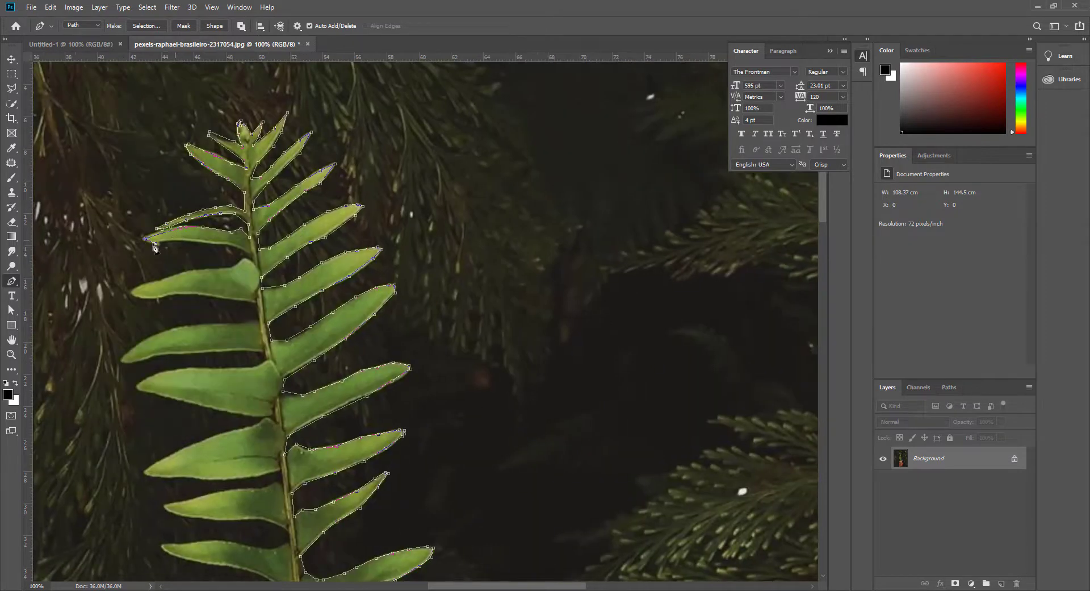
{"action": "left_click", "coordinate": [130, 291]}
{"action": "left_click", "coordinate": [261, 322]}
{"action": "left_click", "coordinate": [120, 360]}
{"action": "left_click", "coordinate": [267, 362]}
{"action": "left_click", "coordinate": [192, 366]}
{"action": "left_click", "coordinate": [135, 385]}
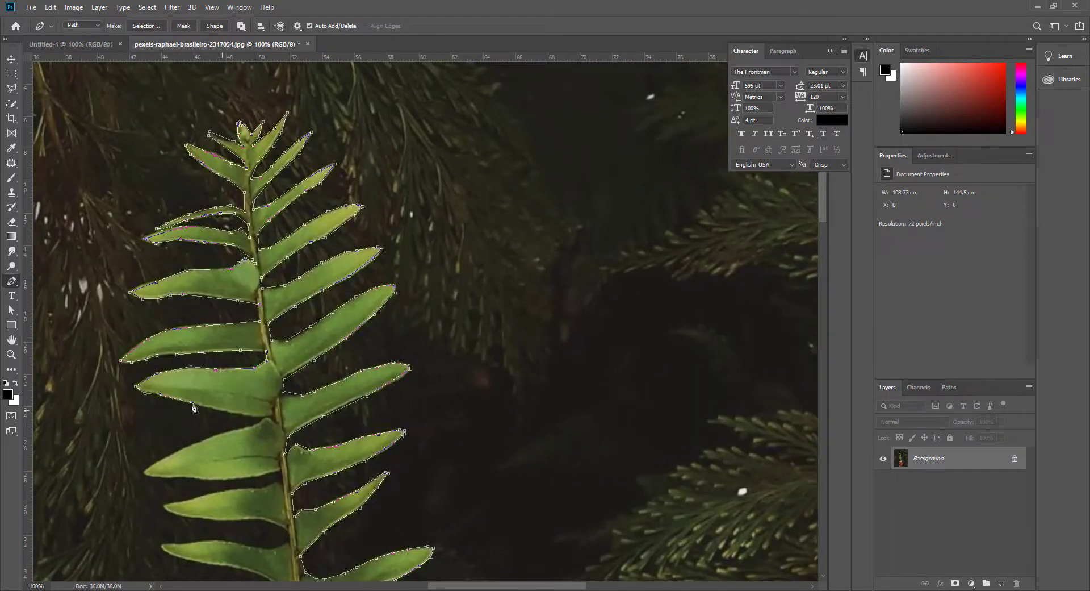
{"action": "left_click", "coordinate": [270, 416]}
{"action": "left_click", "coordinate": [146, 471]}
{"action": "left_click", "coordinate": [196, 477]}
{"action": "left_click", "coordinate": [280, 469]}
{"action": "left_click", "coordinate": [164, 506]}
{"action": "left_click", "coordinate": [268, 519]}
{"action": "left_click", "coordinate": [292, 548]}
{"action": "left_click", "coordinate": [160, 544]}
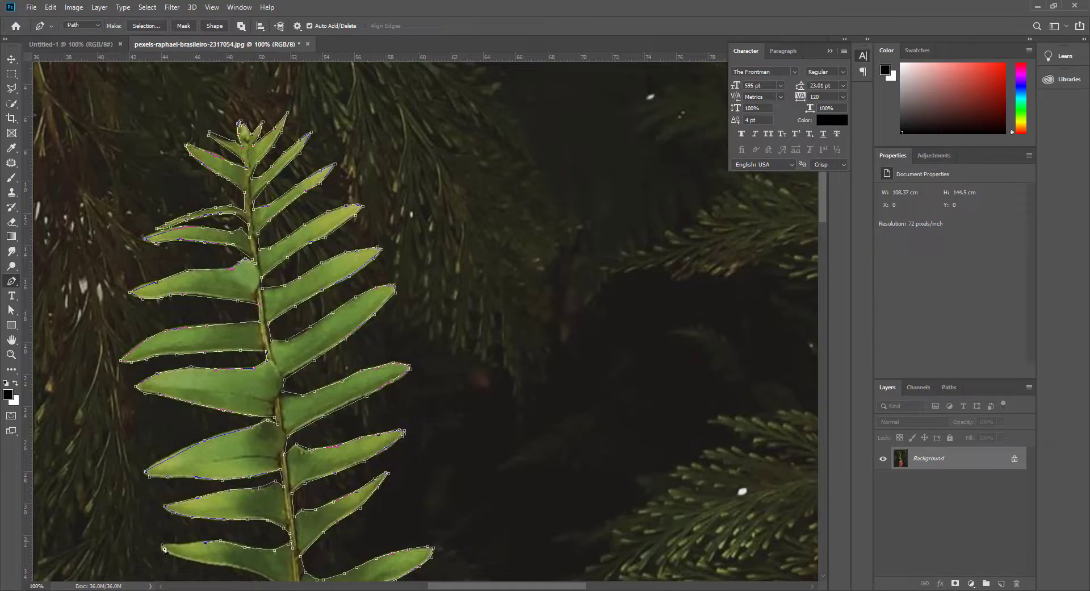
- Outline the middle leaflets on the fern's left side, keeping the path tight to each leaf edge
{"action": "left_click_drag", "start_coordinate": [259, 570], "coordinate": [261, 411]}
{"action": "left_click", "coordinate": [295, 435]}
{"action": "left_click", "coordinate": [297, 447]}
{"action": "left_click", "coordinate": [226, 442]}
{"action": "left_click", "coordinate": [161, 431]}
{"action": "left_click", "coordinate": [226, 486]}
{"action": "left_click", "coordinate": [302, 531]}
{"action": "left_click", "coordinate": [190, 519]}
{"action": "left_click_drag", "start_coordinate": [179, 543], "coordinate": [167, 342]}
{"action": "left_click", "coordinate": [185, 355]}
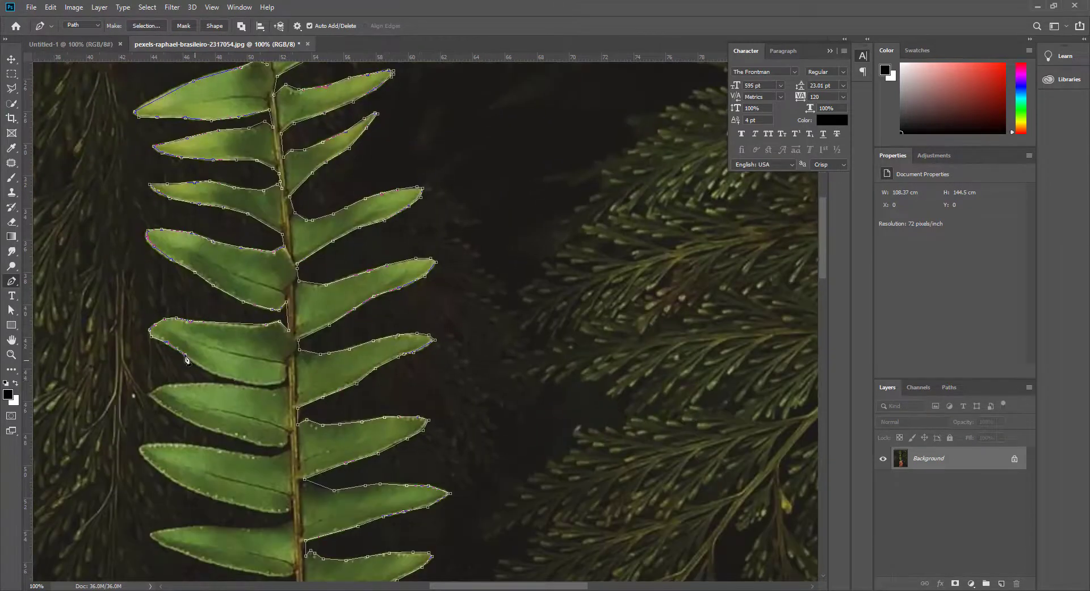
{"action": "left_click", "coordinate": [265, 511]}
{"action": "left_click", "coordinate": [296, 535]}
{"action": "left_click", "coordinate": [207, 525]}
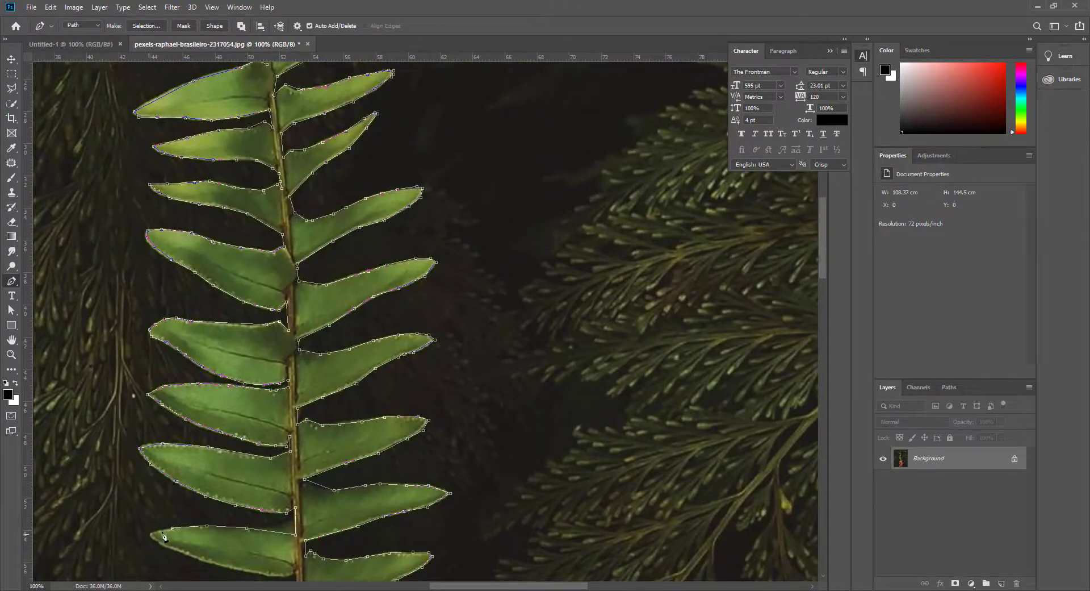
{"action": "left_click_drag", "start_coordinate": [178, 547], "coordinate": [185, 454]}
{"action": "left_click", "coordinate": [297, 483]}
{"action": "left_click", "coordinate": [223, 508]}
{"action": "left_click_drag", "start_coordinate": [220, 545], "coordinate": [224, 335]}
{"action": "left_click", "coordinate": [191, 358]}
{"action": "left_click", "coordinate": [162, 358]}
{"action": "left_click", "coordinate": [304, 423]}
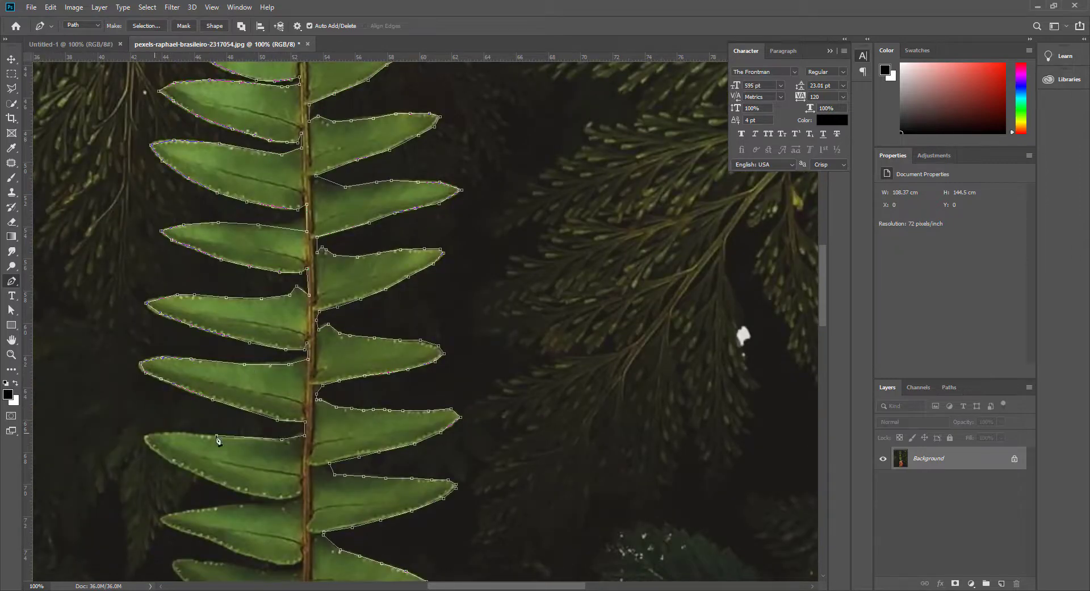
- Trace the lowest leaflets on the fern's left side and close the path at the stem base above the thumb
{"action": "left_click", "coordinate": [144, 438]}
{"action": "left_click", "coordinate": [299, 504]}
{"action": "left_click", "coordinate": [162, 521]}
{"action": "left_click_drag", "start_coordinate": [210, 540], "coordinate": [168, 277]}
{"action": "left_click", "coordinate": [261, 311]}
{"action": "left_click", "coordinate": [133, 299]}
{"action": "left_click", "coordinate": [140, 317]}
{"action": "left_click", "coordinate": [164, 335]}
{"action": "left_click", "coordinate": [190, 349]}
{"action": "left_click", "coordinate": [219, 362]}
{"action": "left_click", "coordinate": [259, 359]}
{"action": "left_click", "coordinate": [240, 380]}
{"action": "left_click", "coordinate": [205, 379]}
{"action": "left_click", "coordinate": [140, 384]}
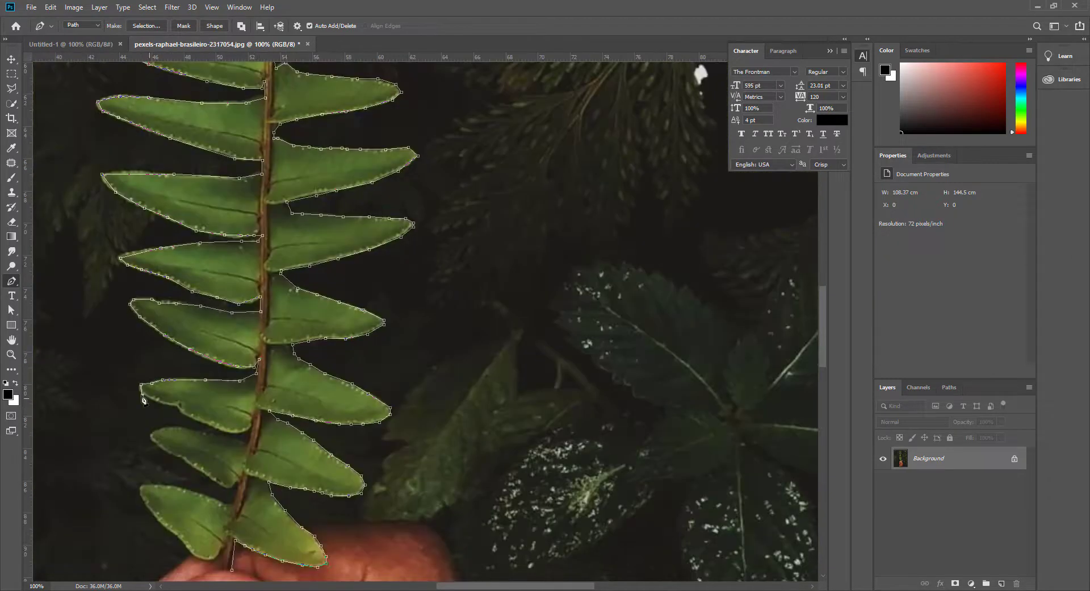
{"action": "left_click", "coordinate": [221, 439]}
{"action": "left_click", "coordinate": [176, 427]}
{"action": "left_click", "coordinate": [150, 436]}
{"action": "left_click", "coordinate": [202, 474]}
{"action": "left_click", "coordinate": [238, 482]}
{"action": "left_click", "coordinate": [203, 494]}
{"action": "left_click", "coordinate": [142, 486]}
{"action": "left_click_drag", "start_coordinate": [159, 525], "coordinate": [165, 301]}
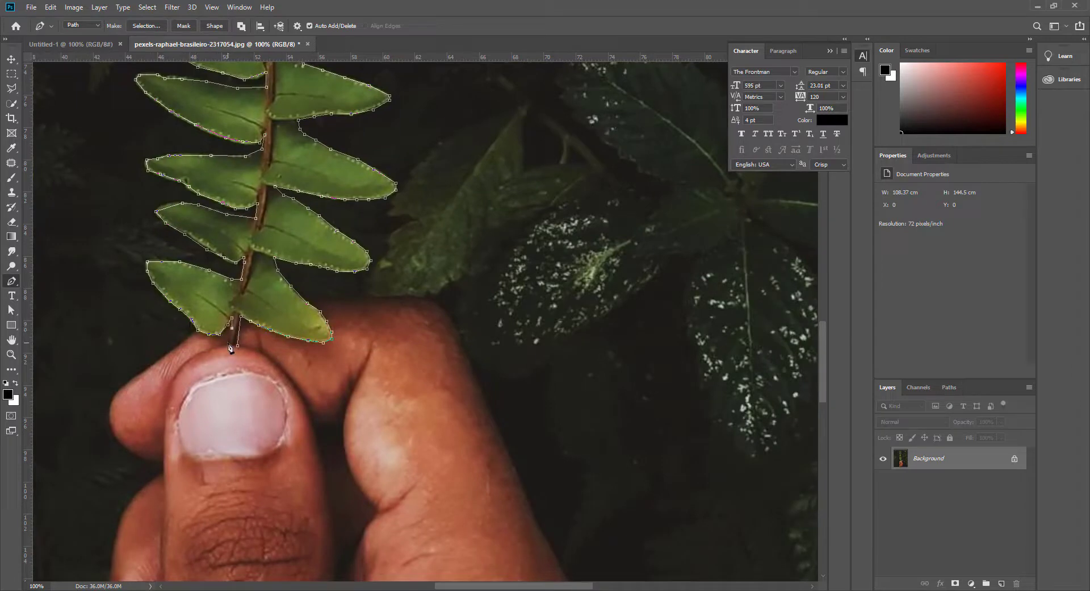
- Turn the fern path into a new anti-aliased selection with a 0-pixel feather radius and copy the fern onto its own layer
{"action": "key", "text": "ctrl+0"}
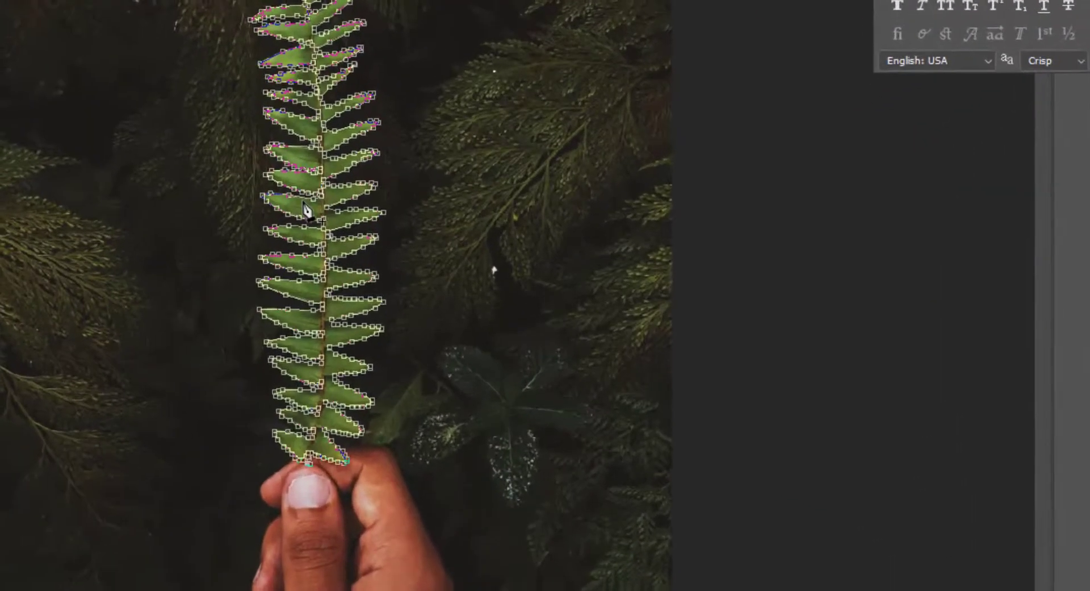
{"action": "right_click", "coordinate": [412, 248]}
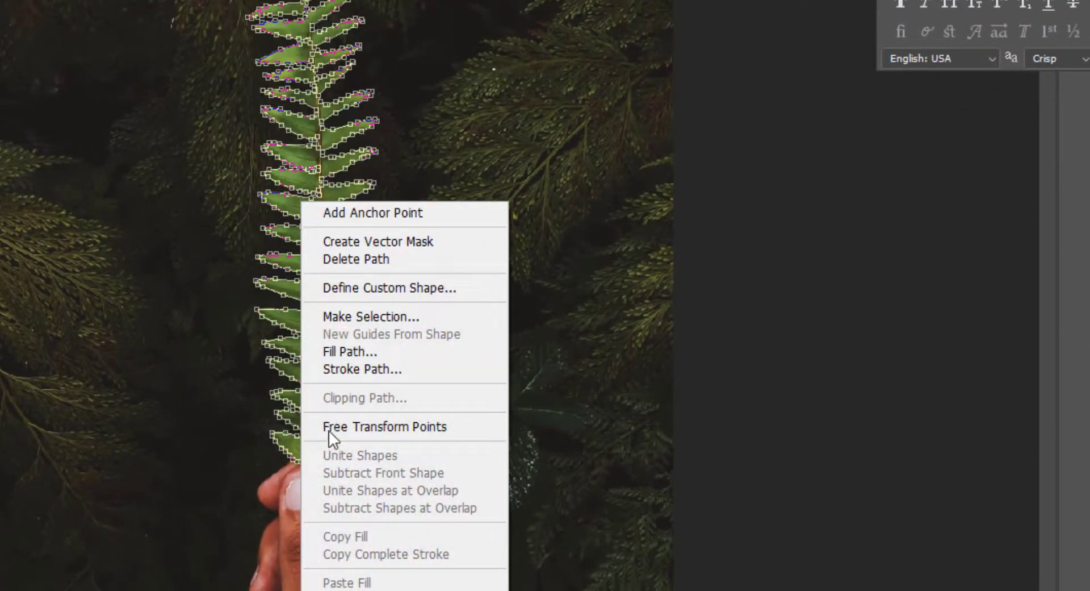
{"action": "left_click", "coordinate": [350, 313]}
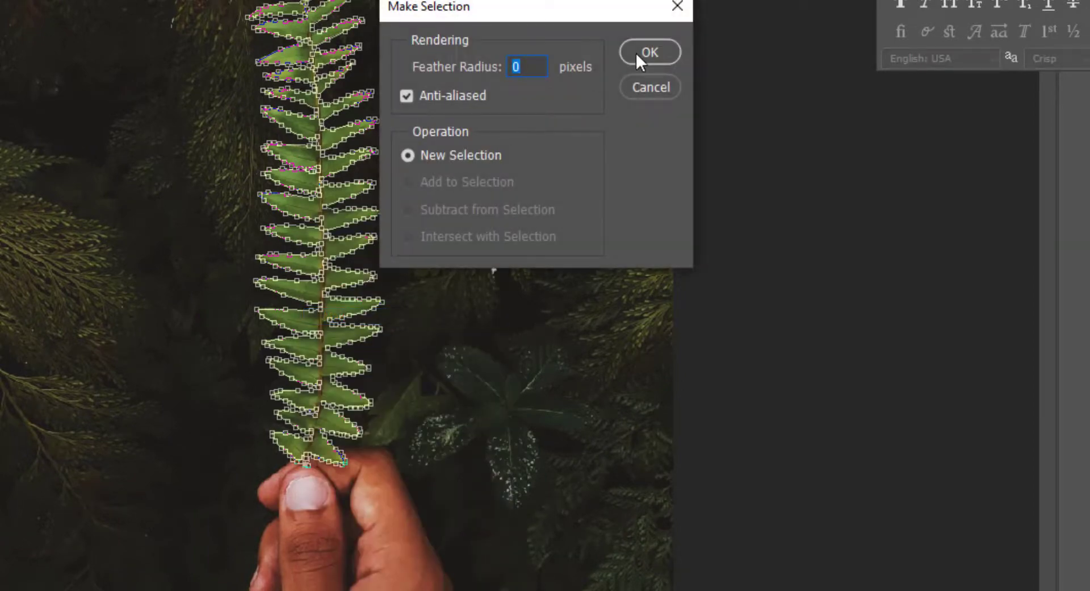
{"action": "left_click", "coordinate": [637, 53]}
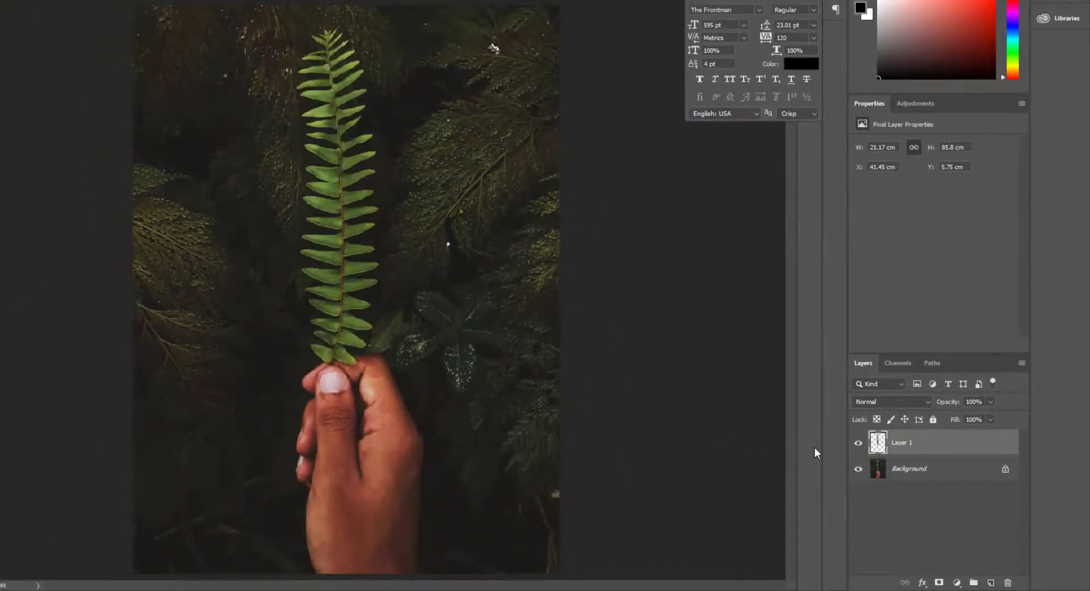
- Check the fern cutout with the Background layer hidden, show the background again, and convert Layer 1 to a Smart Object
{"action": "left_click", "coordinate": [858, 471]}
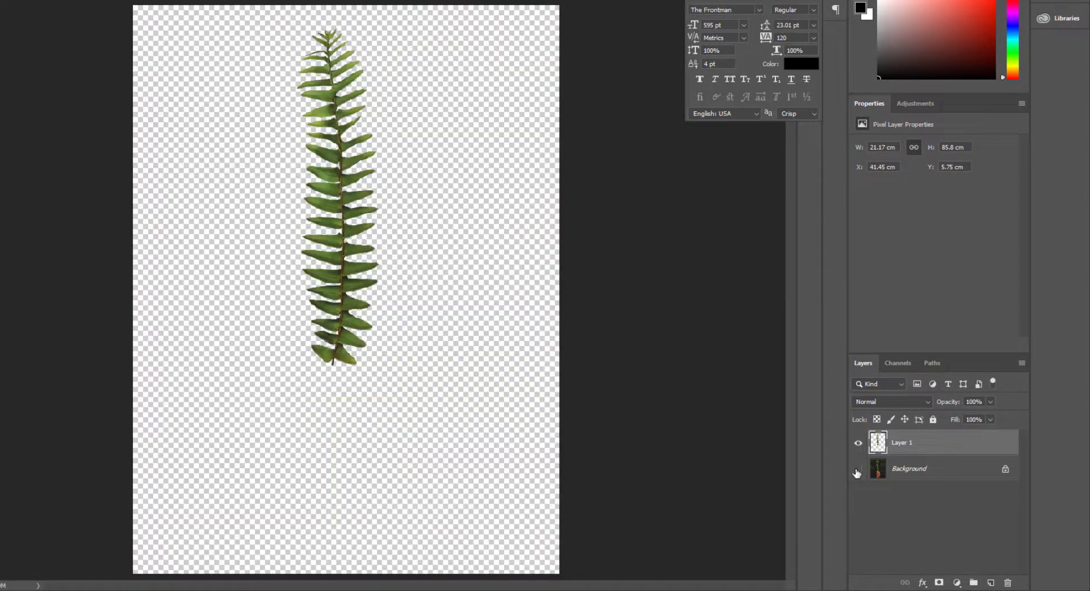
{"action": "left_click", "coordinate": [858, 471]}
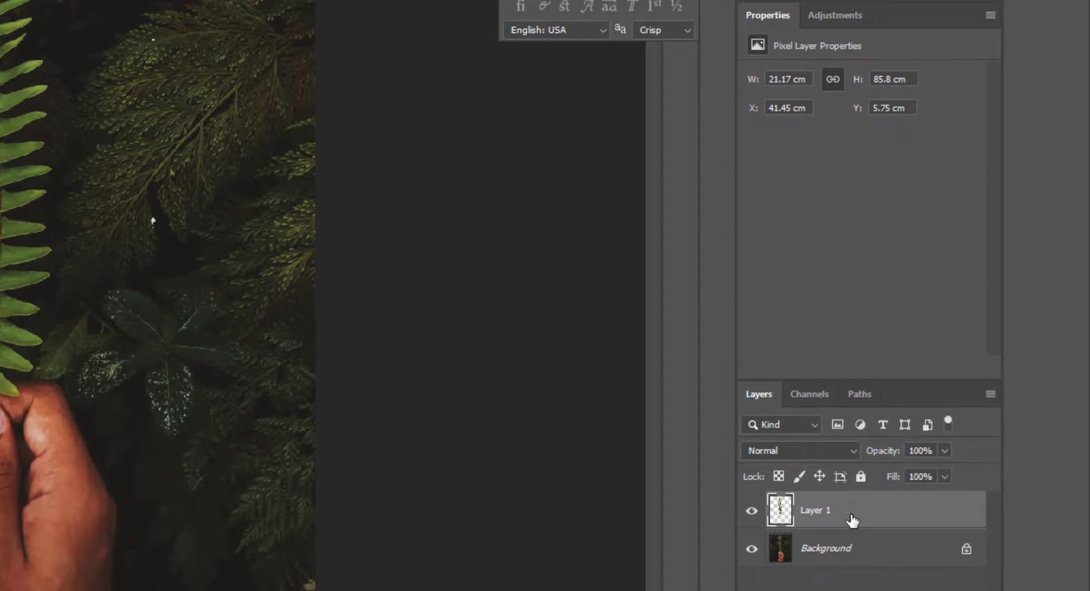
{"action": "right_click", "coordinate": [851, 520]}
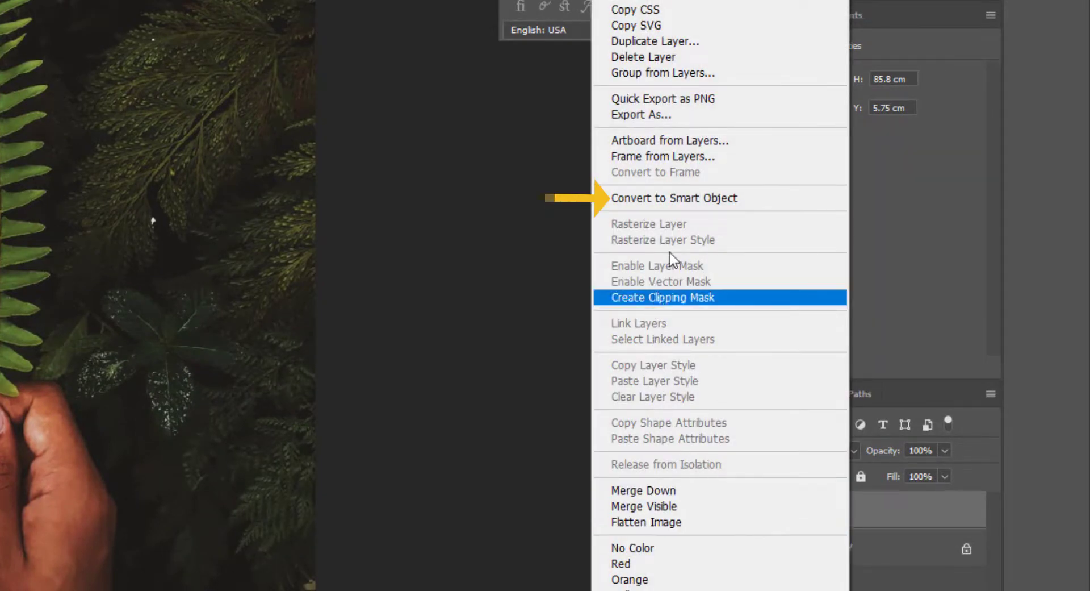
{"action": "left_click", "coordinate": [681, 202]}
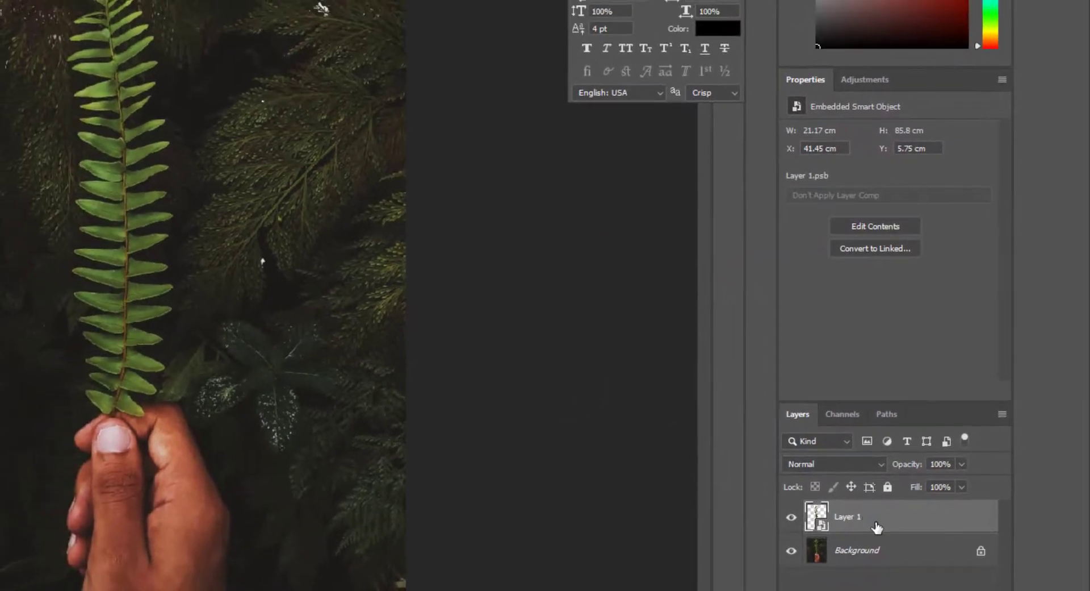
- Put the fern Smart Object into a new layer group with Pass Through mode and 100% opacity
{"action": "right_click", "coordinate": [877, 527]}
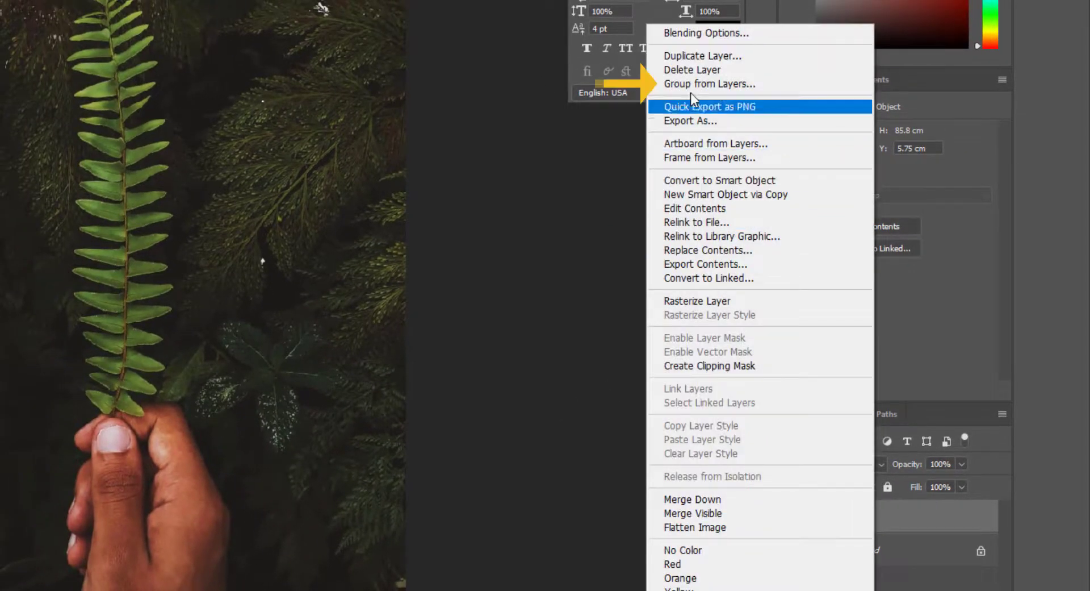
{"action": "left_click", "coordinate": [699, 83]}
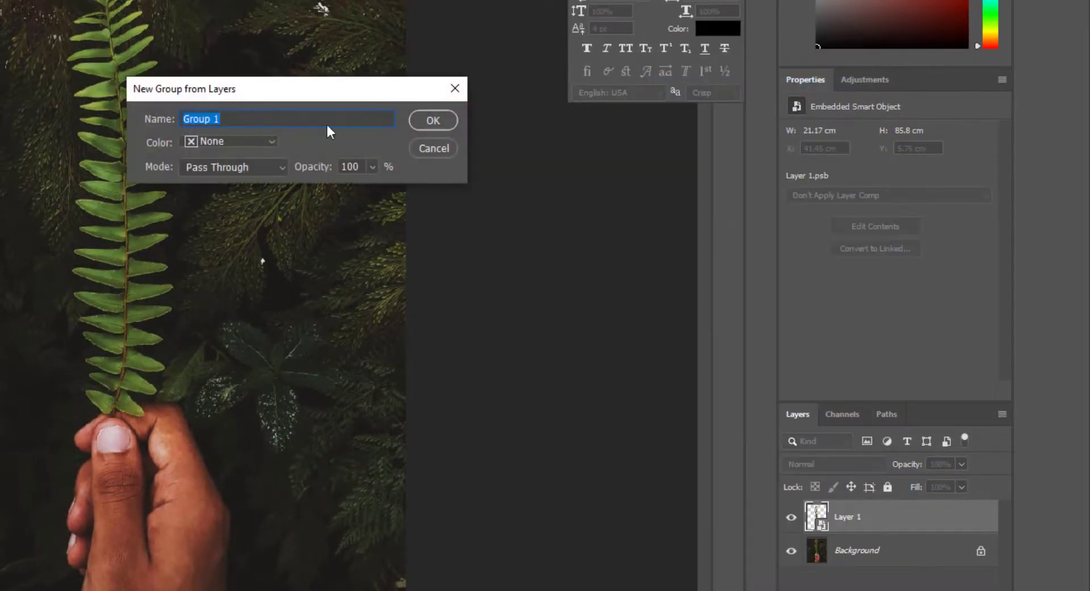
{"action": "left_click", "coordinate": [433, 120]}
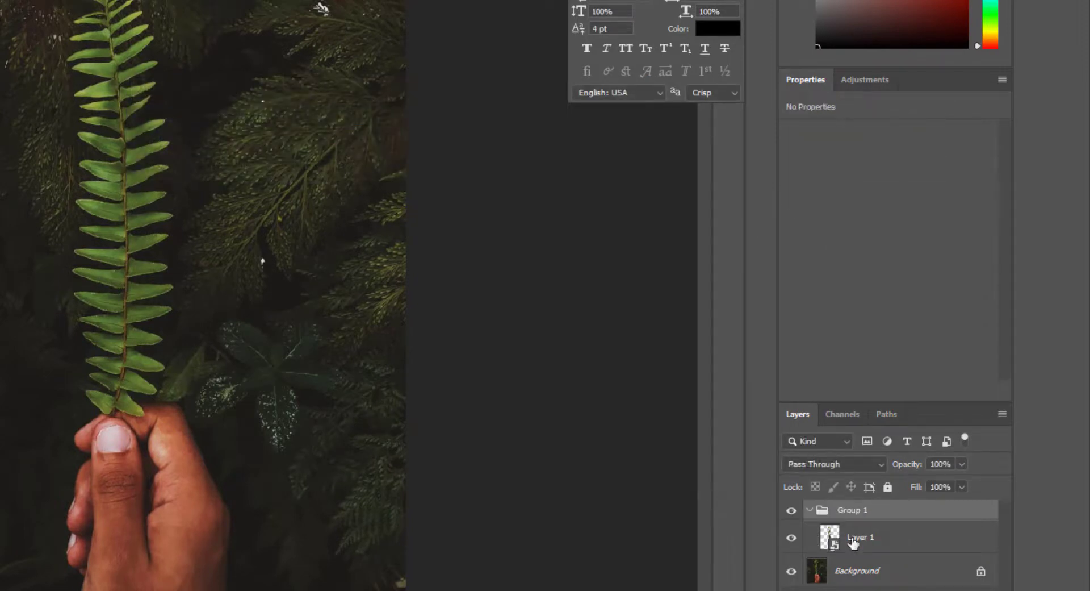
- Duplicate Layer 1 inside the group as Layer 1 copy and set the copy's blend mode to Screen
{"action": "left_click", "coordinate": [909, 546]}
{"action": "right_click", "coordinate": [907, 545]}
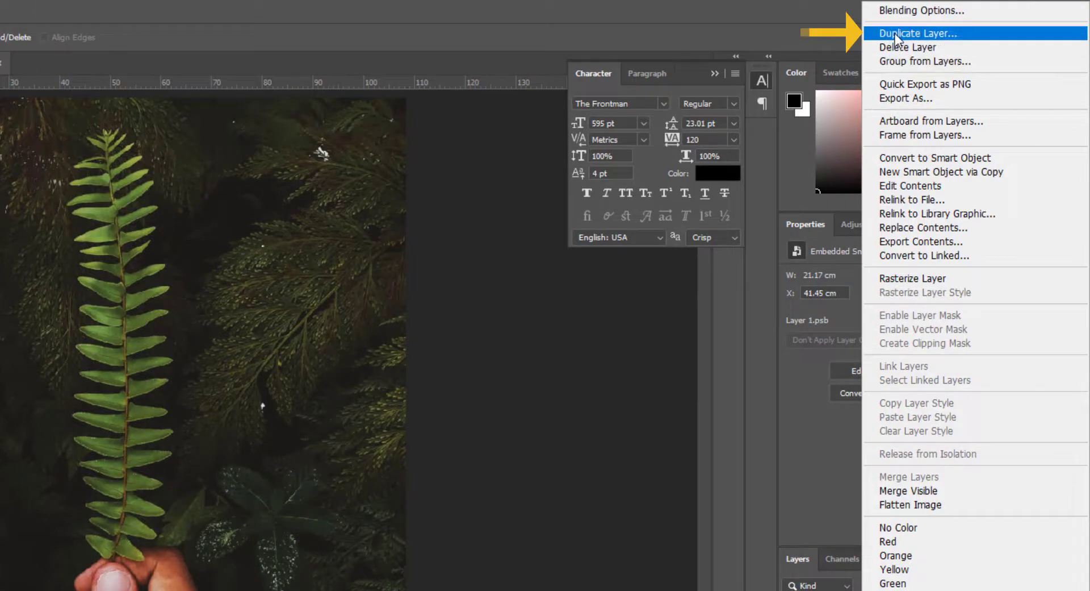
{"action": "left_click", "coordinate": [895, 33]}
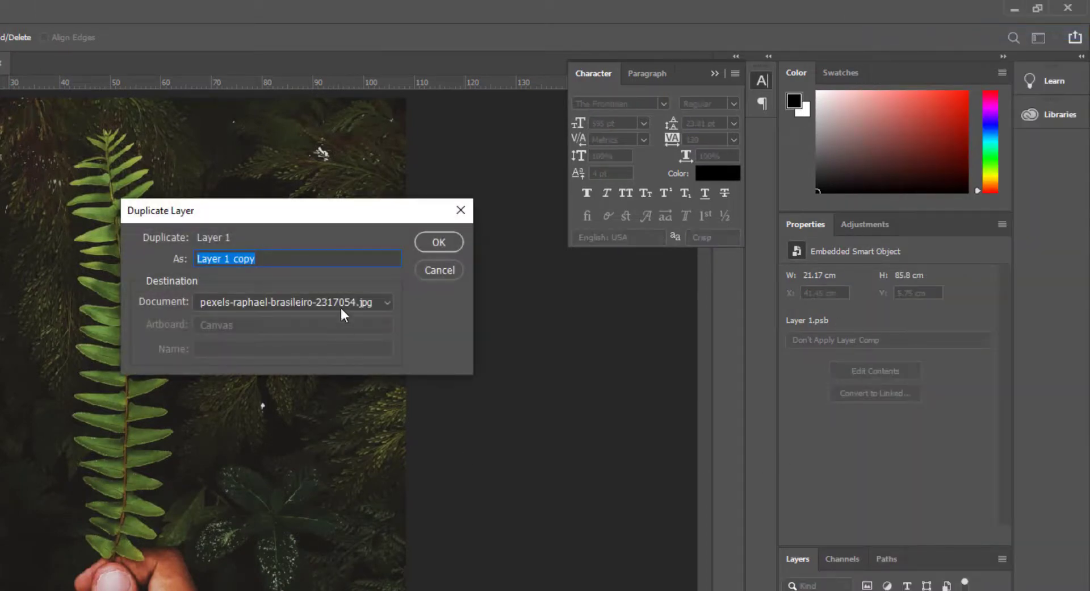
{"action": "left_click", "coordinate": [438, 244]}
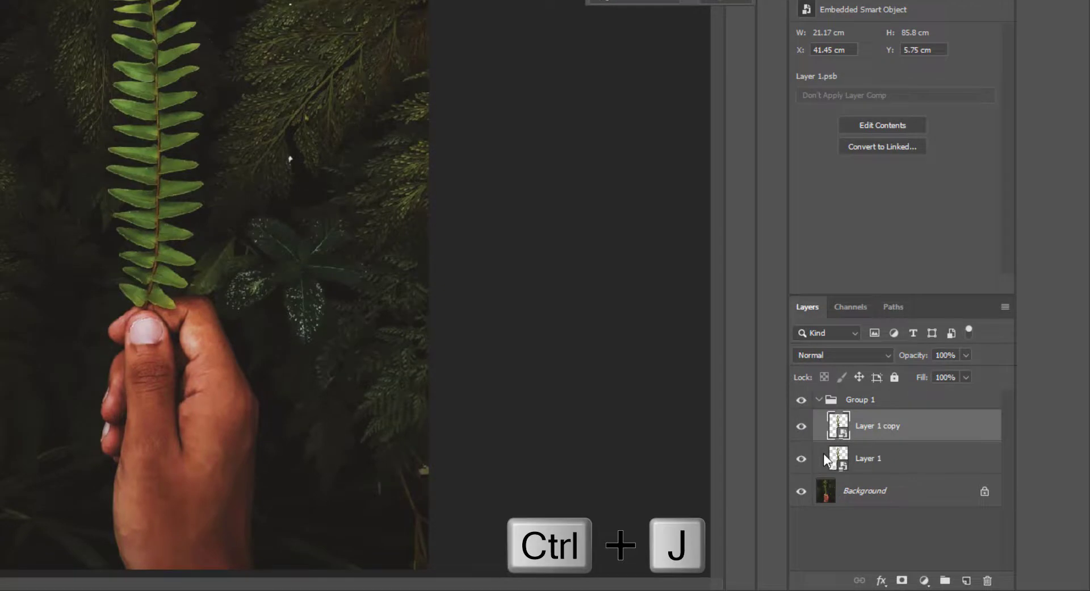
{"action": "left_click", "coordinate": [857, 355]}
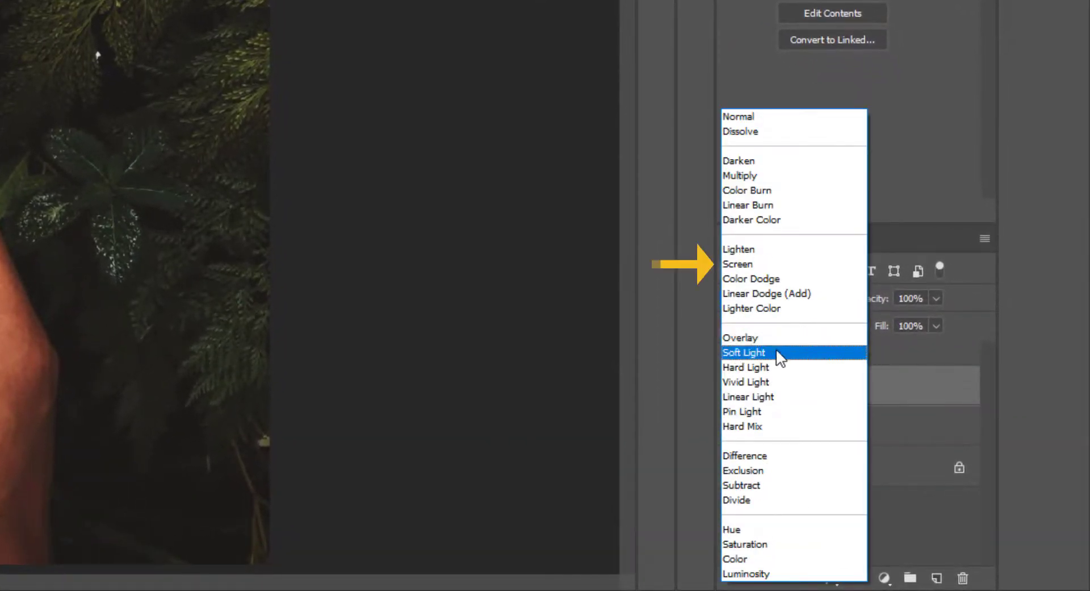
{"action": "left_click", "coordinate": [763, 263]}
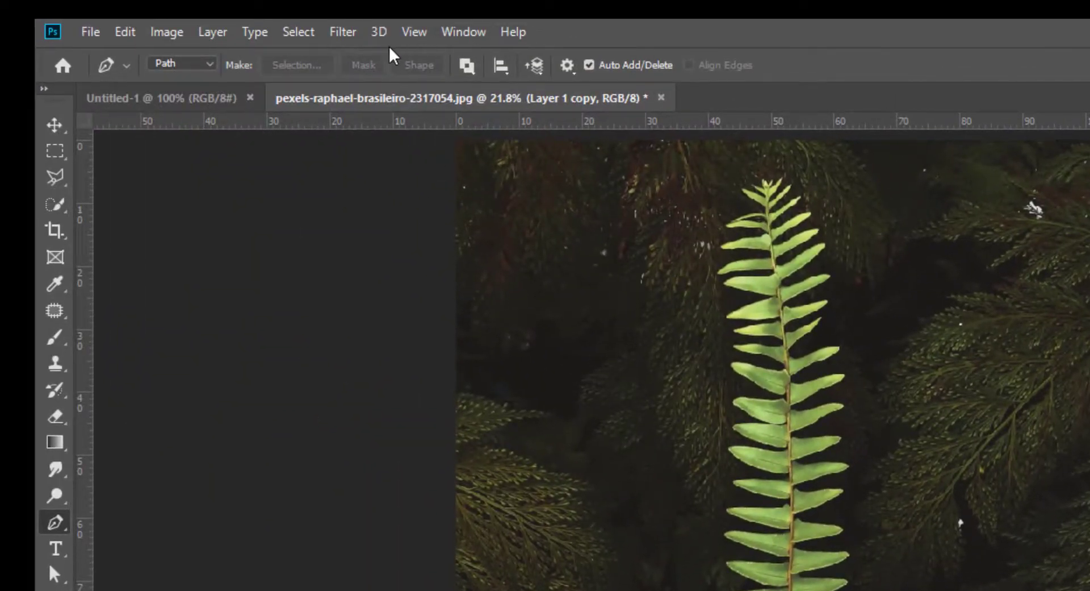
- Apply a Gaussian Blur with a 5-pixel radius to Layer 1 copy as a smart filter
{"action": "left_click", "coordinate": [353, 34]}
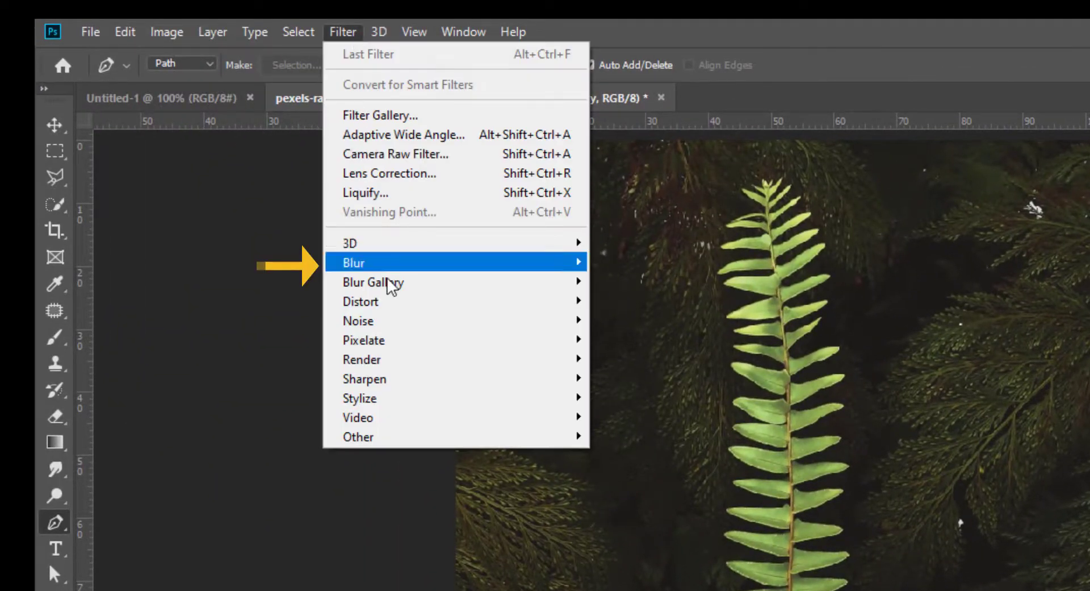
{"action": "mouse_move", "coordinate": [568, 268]}
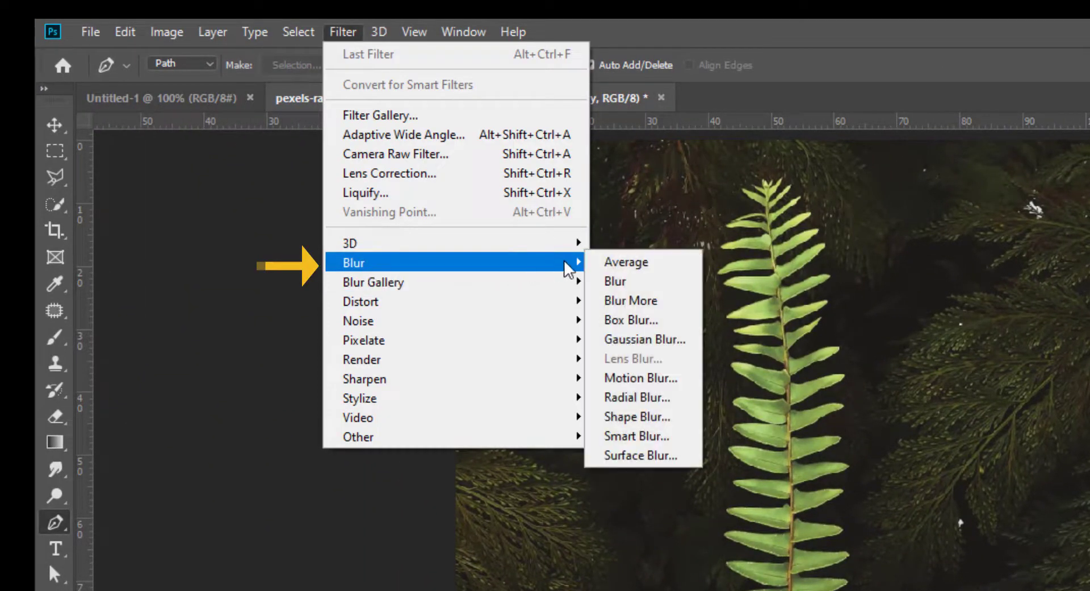
{"action": "left_click", "coordinate": [611, 335]}
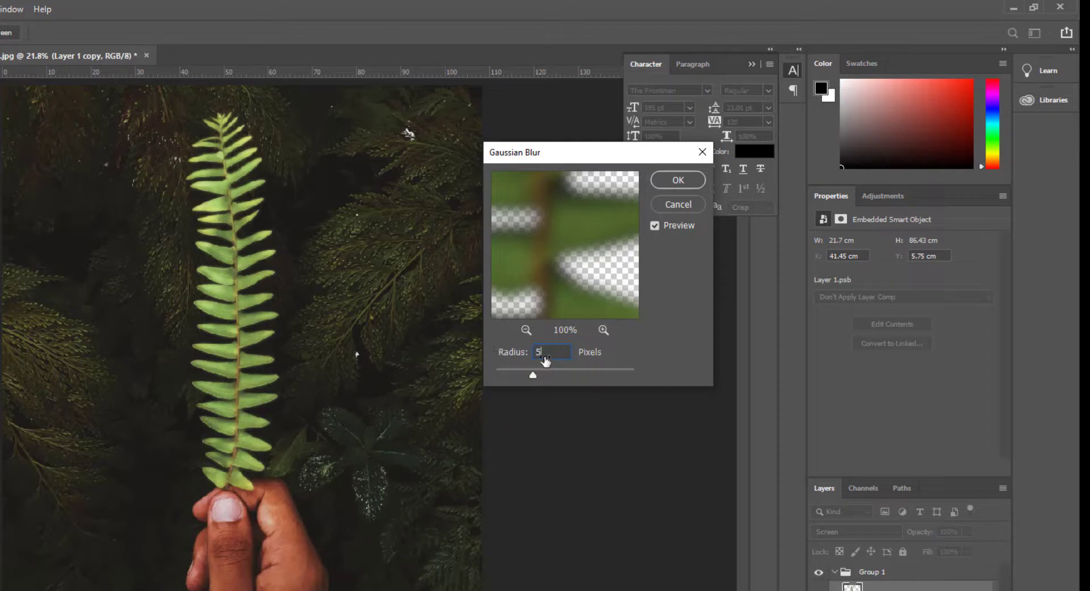
{"action": "left_click", "coordinate": [693, 180]}
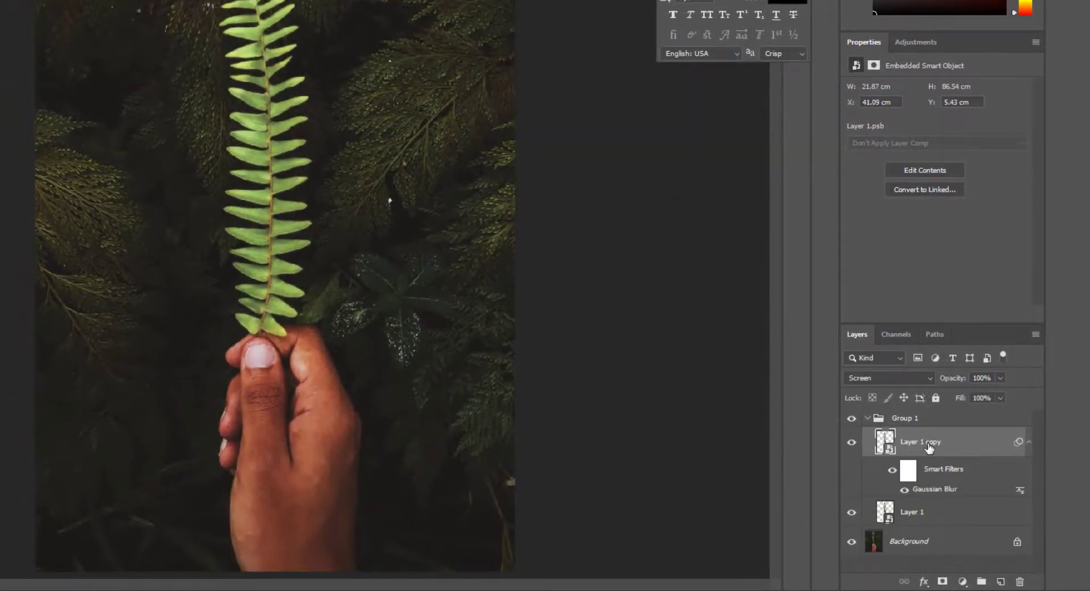
- Duplicate Layer 1 copy as Layer 1 copy 2 and set the duplicate's Gaussian Blur radius to 150 pixels
{"action": "right_click", "coordinate": [929, 447]}
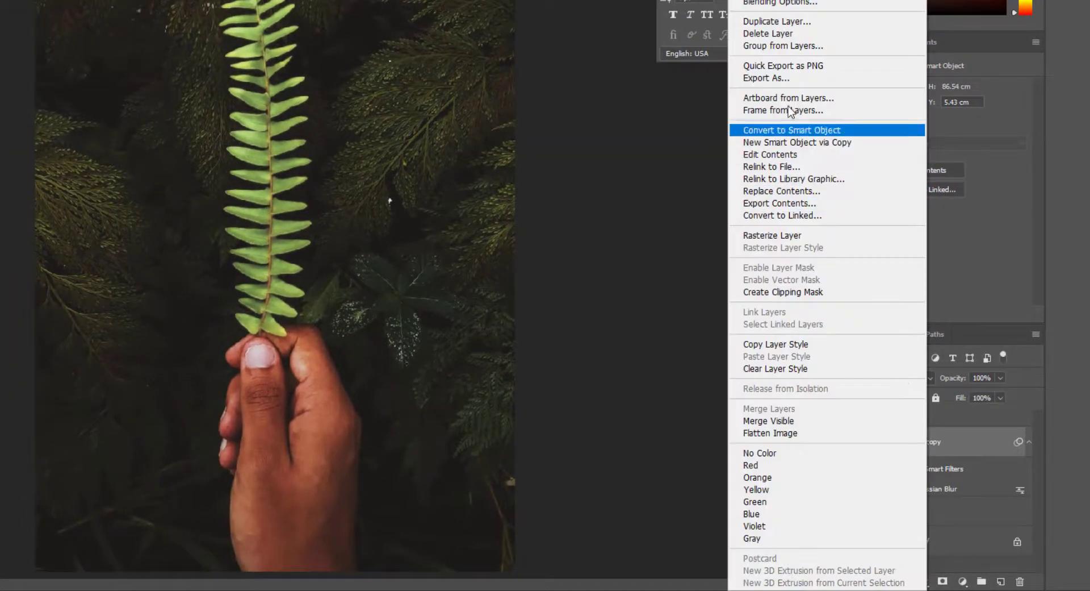
{"action": "left_click", "coordinate": [782, 23]}
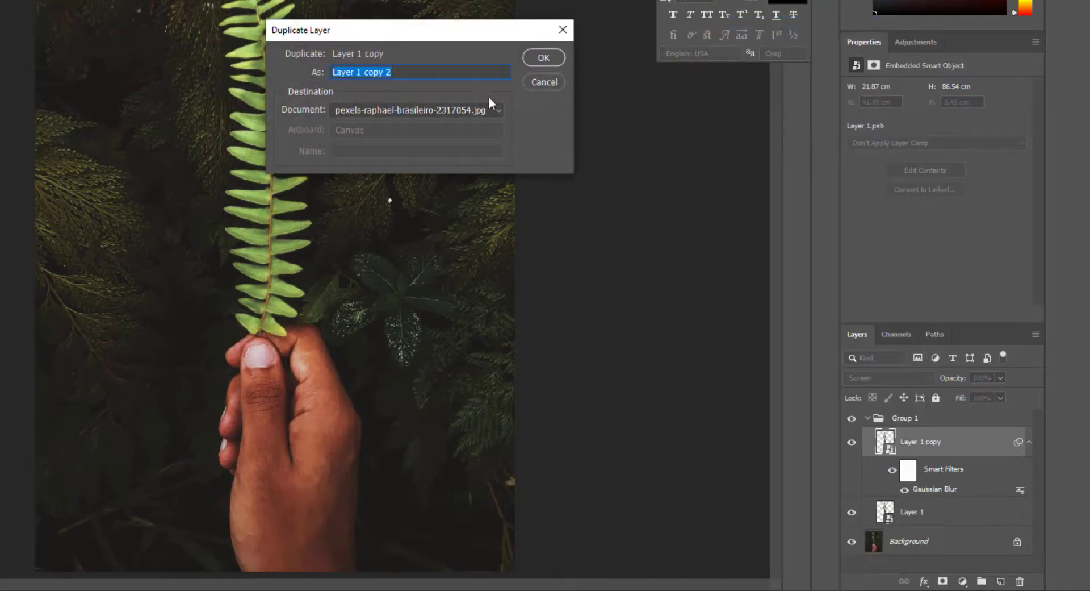
{"action": "left_click", "coordinate": [536, 59]}
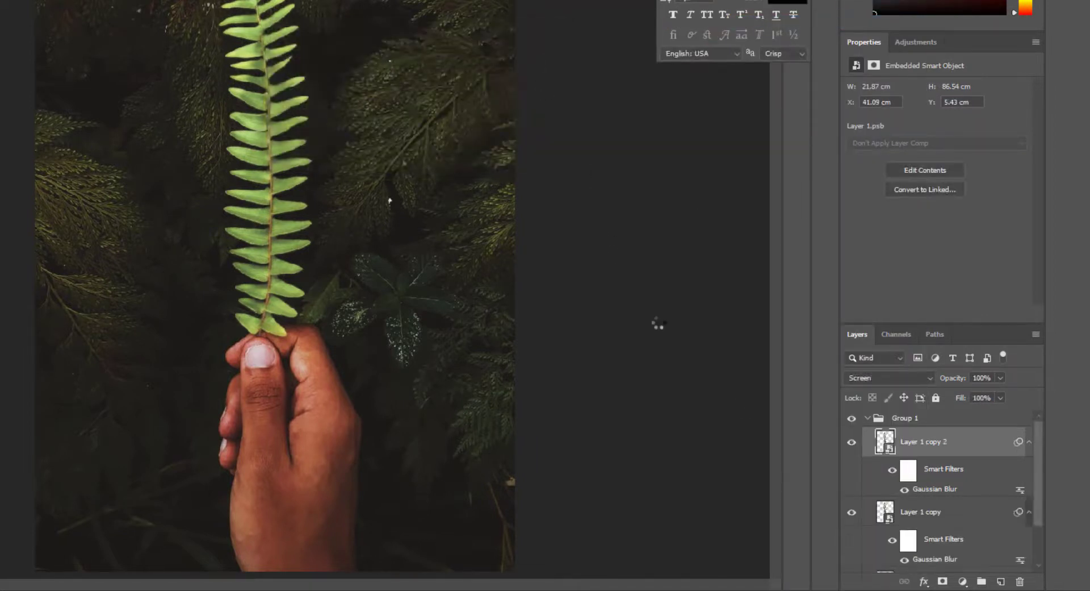
{"action": "double_click", "coordinate": [934, 488]}
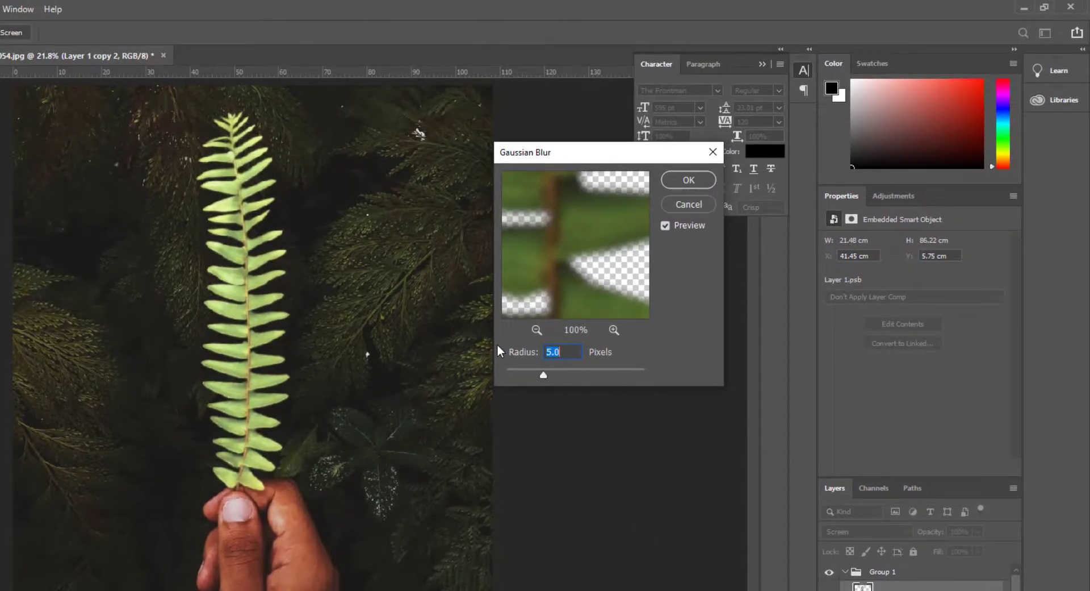
{"action": "type", "text": "15"}
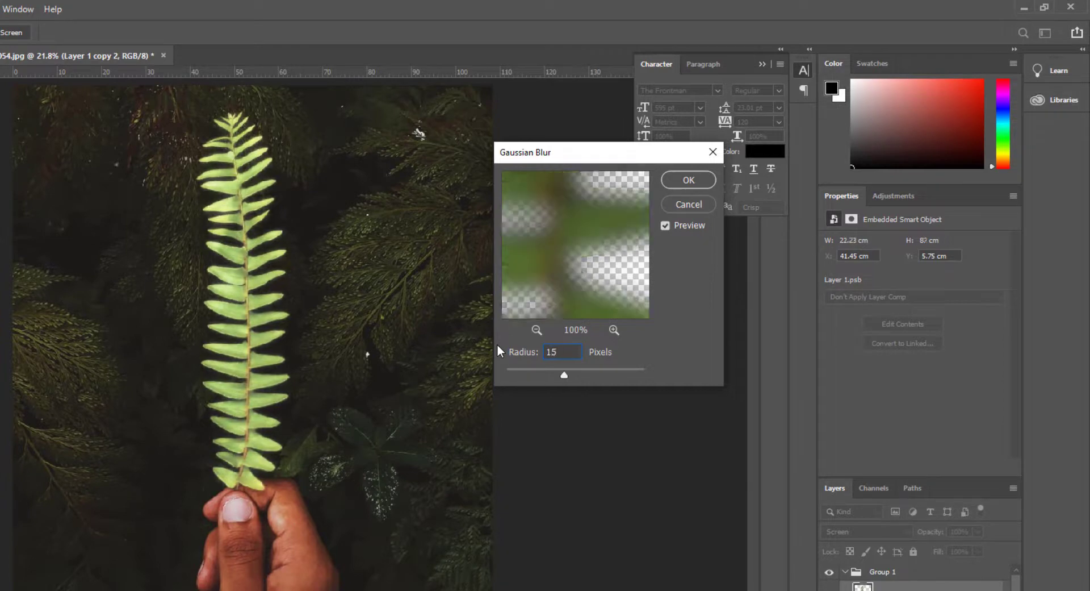
{"action": "left_click", "coordinate": [688, 181]}
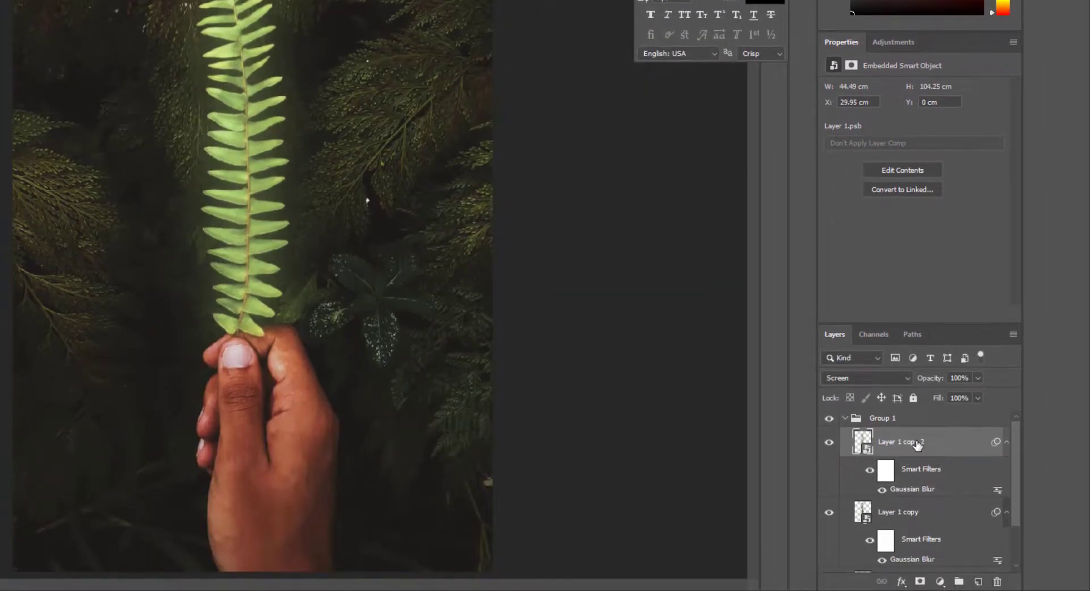
- Duplicate Layer 1 copy 2 as Layer 1 copy 3 and set its Gaussian Blur radius to 300 pixels
{"action": "right_click", "coordinate": [917, 444]}
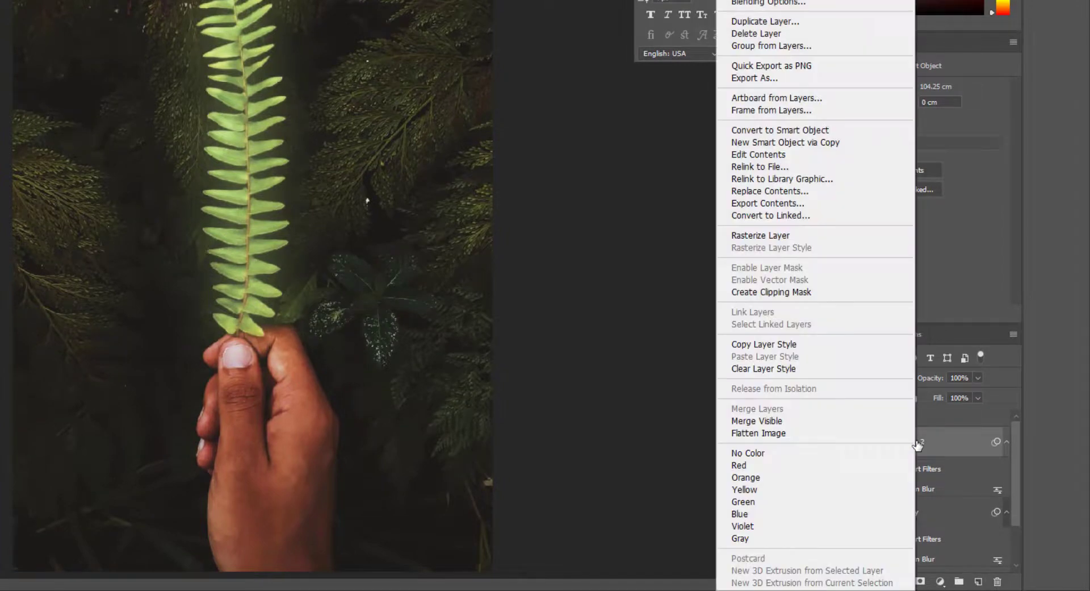
{"action": "left_click", "coordinate": [761, 21]}
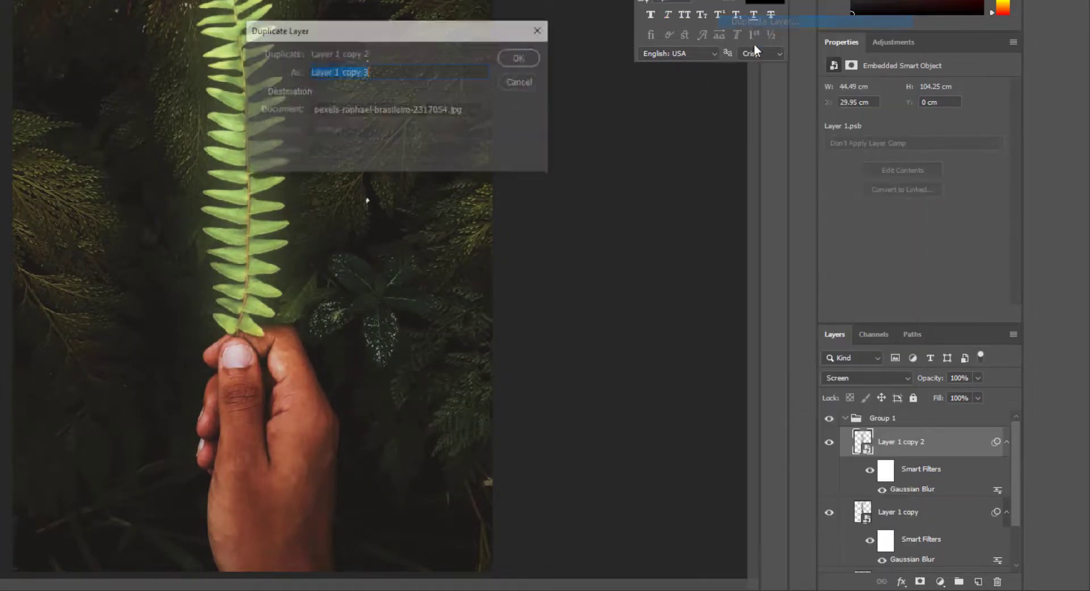
{"action": "left_click", "coordinate": [520, 58]}
{"action": "double_click", "coordinate": [912, 492]}
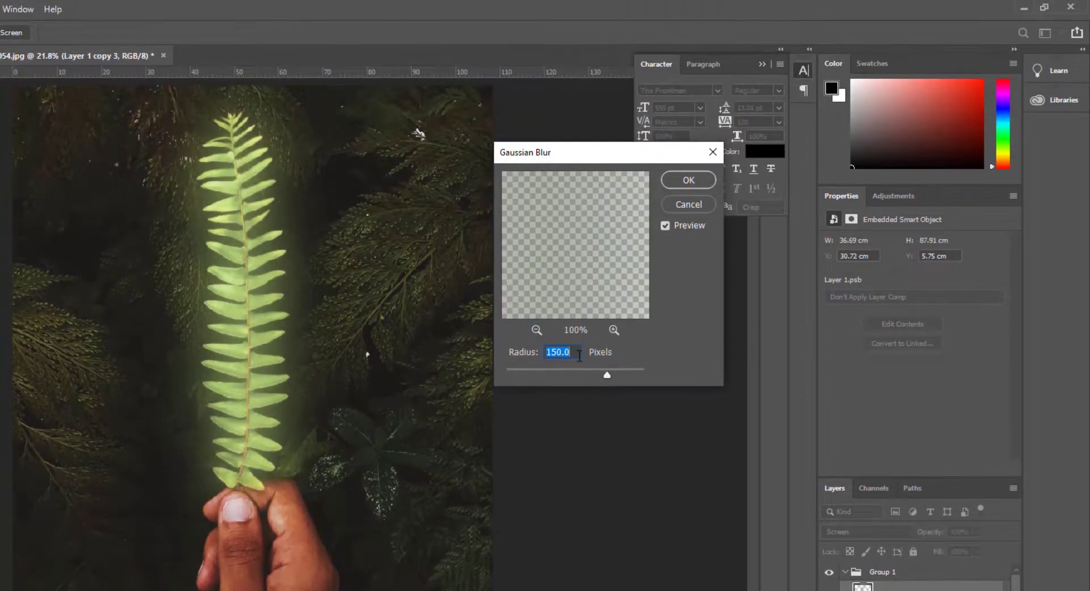
{"action": "type", "text": "300"}
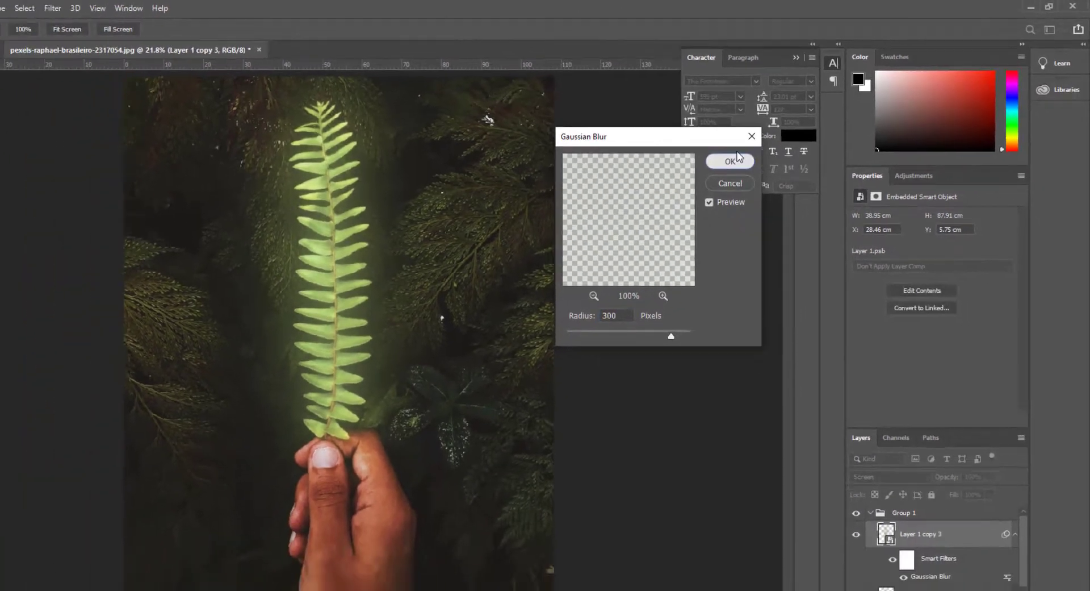
{"action": "left_click", "coordinate": [696, 179]}
- Duplicate Layer 1 copy 3 as Layer 1 copy 4 and set its Gaussian Blur radius to 500 pixels
{"action": "right_click", "coordinate": [903, 586]}
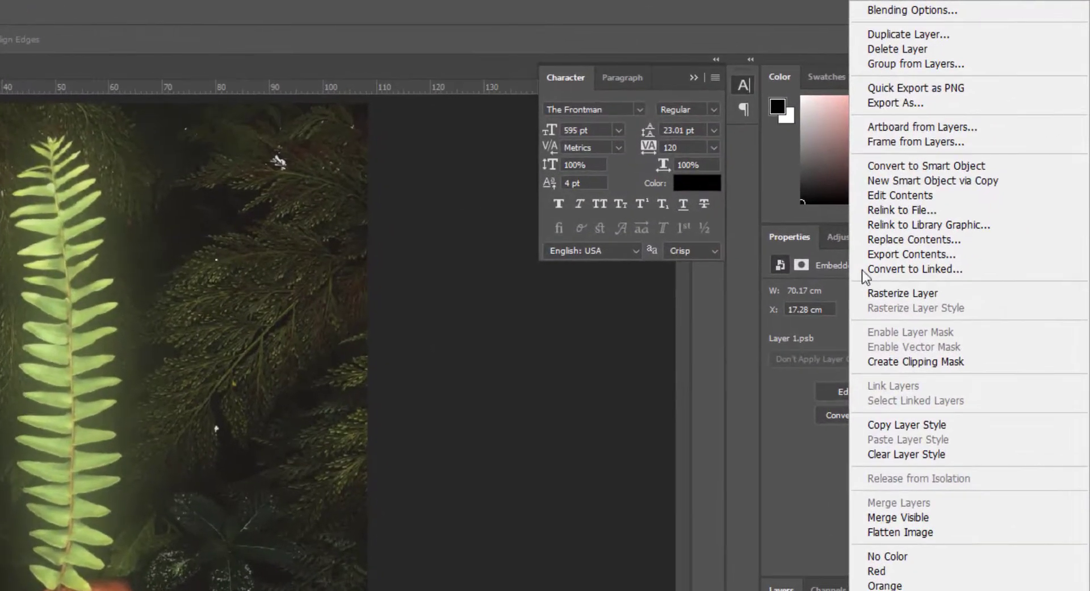
{"action": "left_click", "coordinate": [908, 36]}
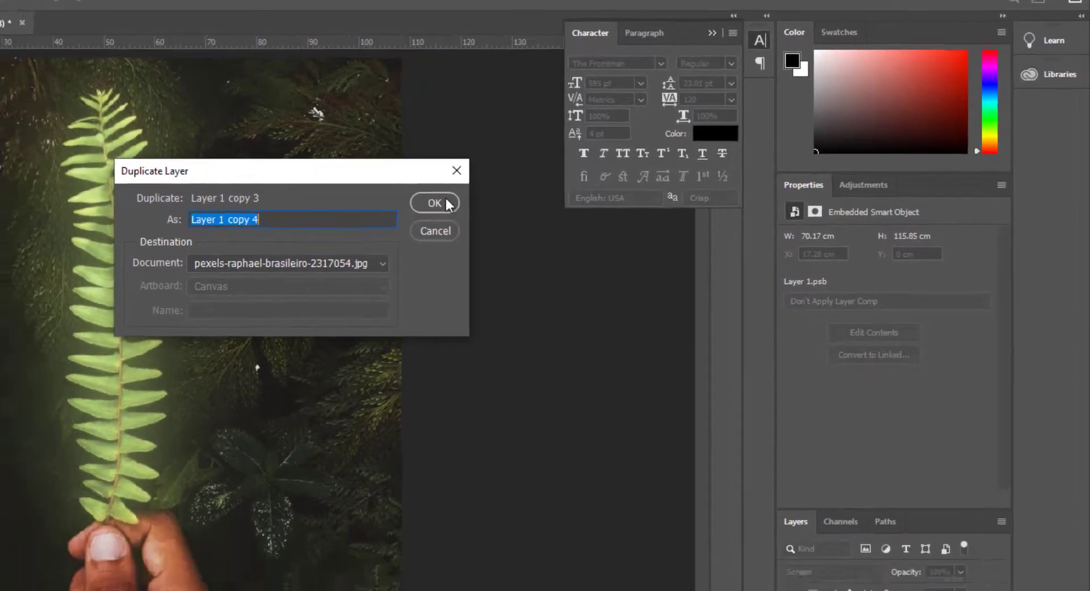
{"action": "left_click", "coordinate": [402, 256]}
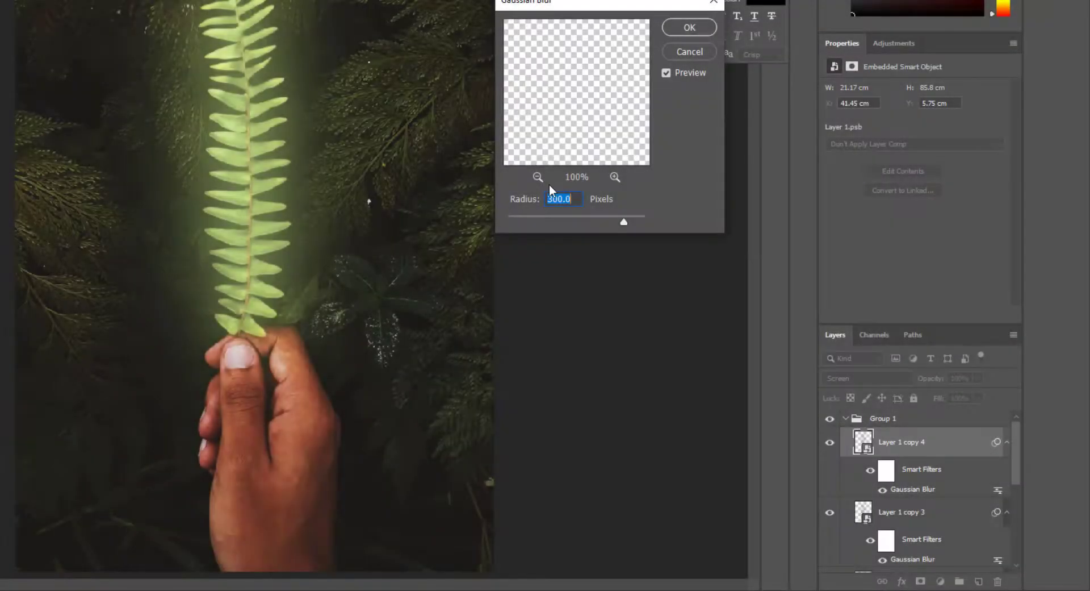
{"action": "type", "text": "500"}
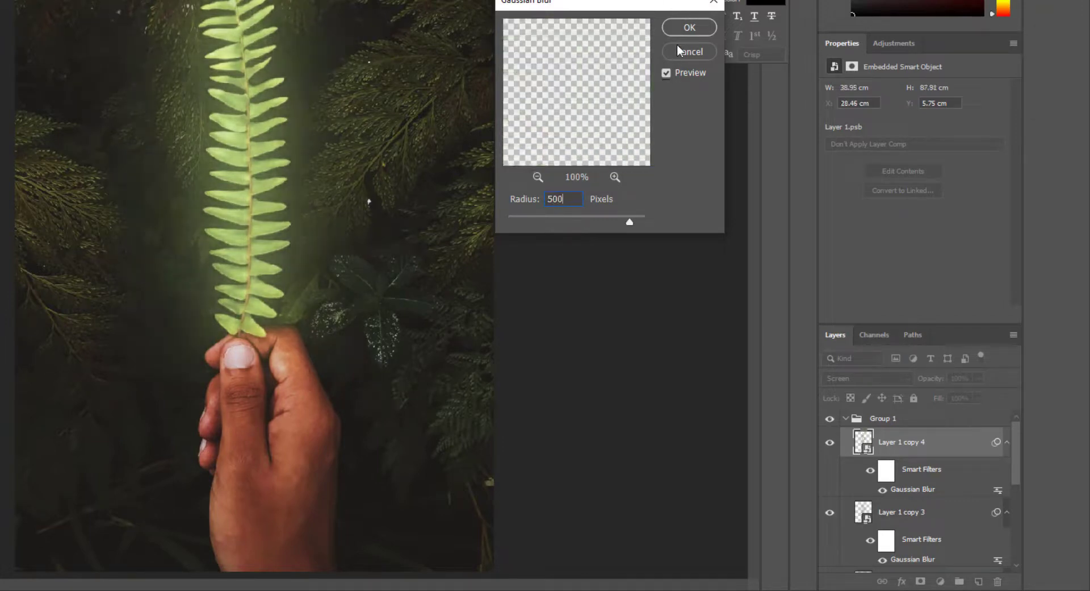
{"action": "left_click", "coordinate": [686, 30]}
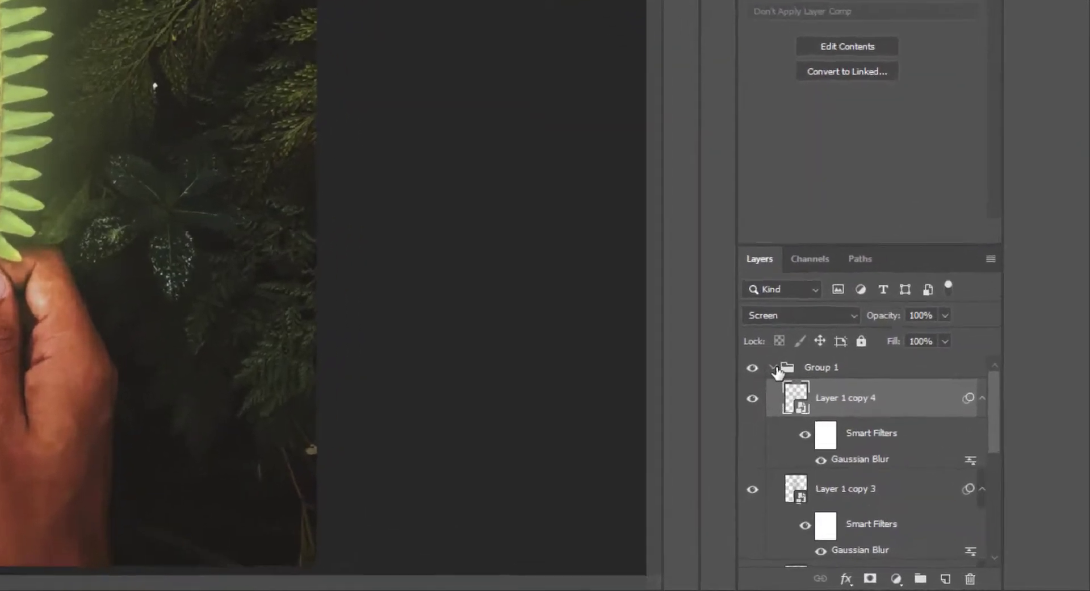
- Collapse Group 1 and add a Hue/Saturation adjustment layer above it, clipped to the group
{"action": "left_click", "coordinate": [869, 418]}
{"action": "left_click", "coordinate": [846, 418]}
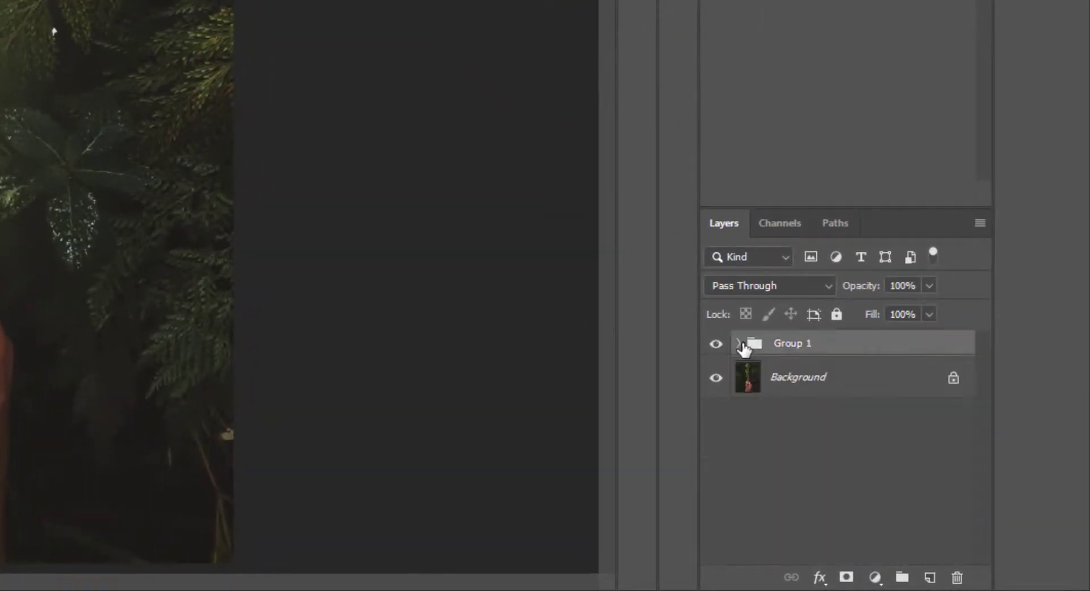
{"action": "left_click", "coordinate": [875, 578]}
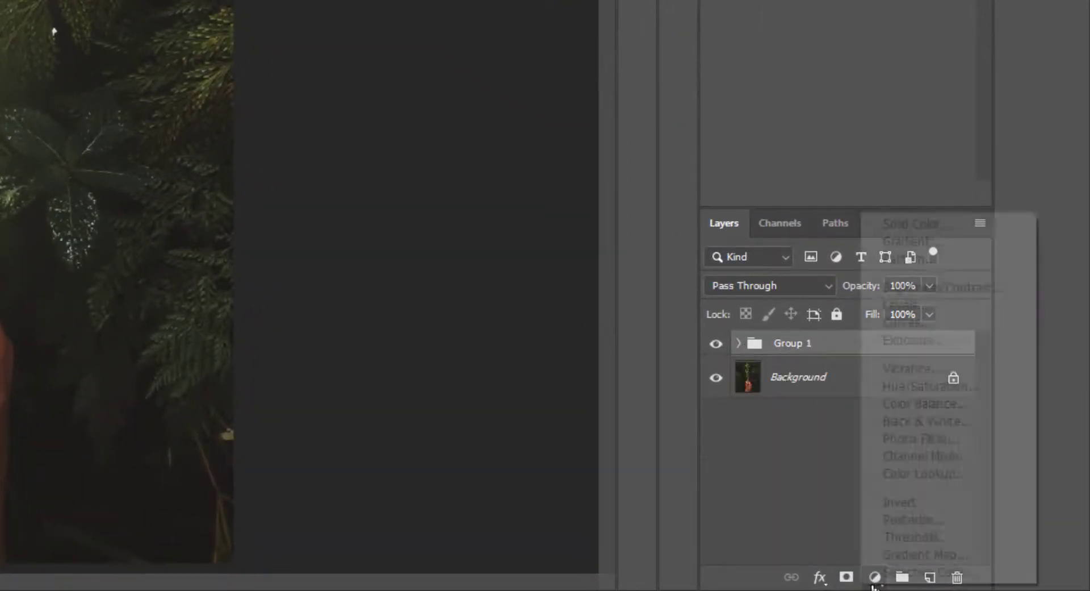
{"action": "left_click", "coordinate": [913, 386]}
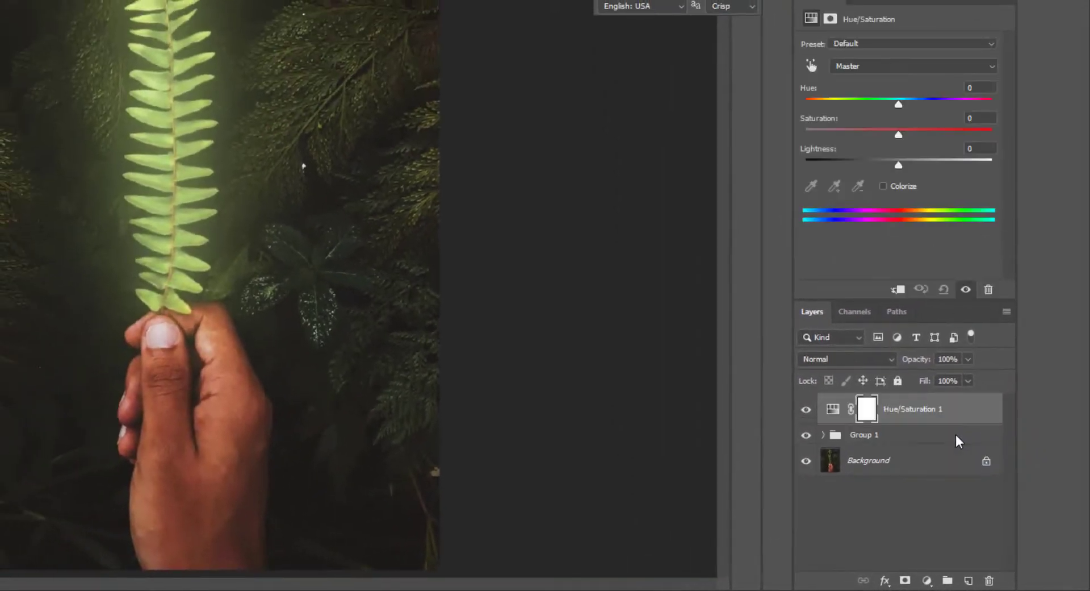
{"action": "left_click", "coordinate": [899, 291]}
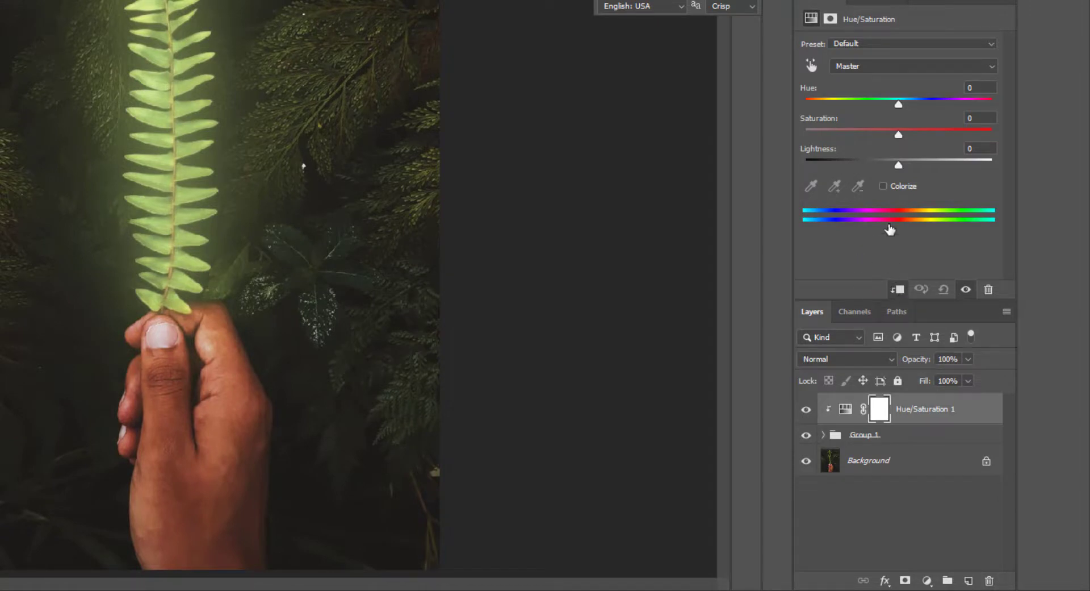
- Colorize the fern glow with the Hue/Saturation adjustment, using saturation 60 and a hue shifted to vivid green
{"action": "left_click", "coordinate": [884, 185]}
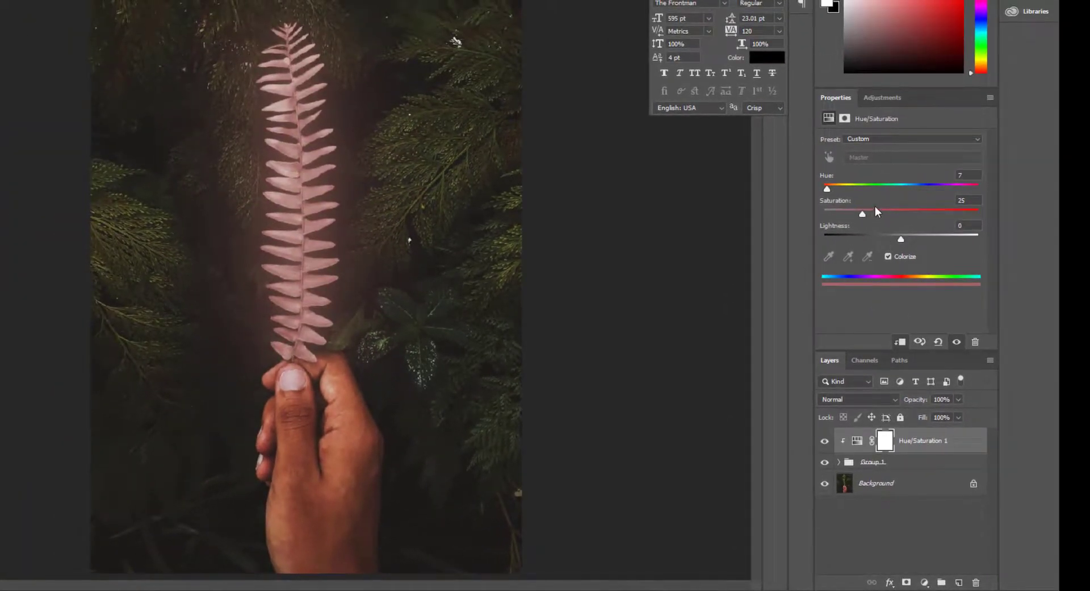
{"action": "left_click_drag", "start_coordinate": [876, 208], "coordinate": [916, 211]}
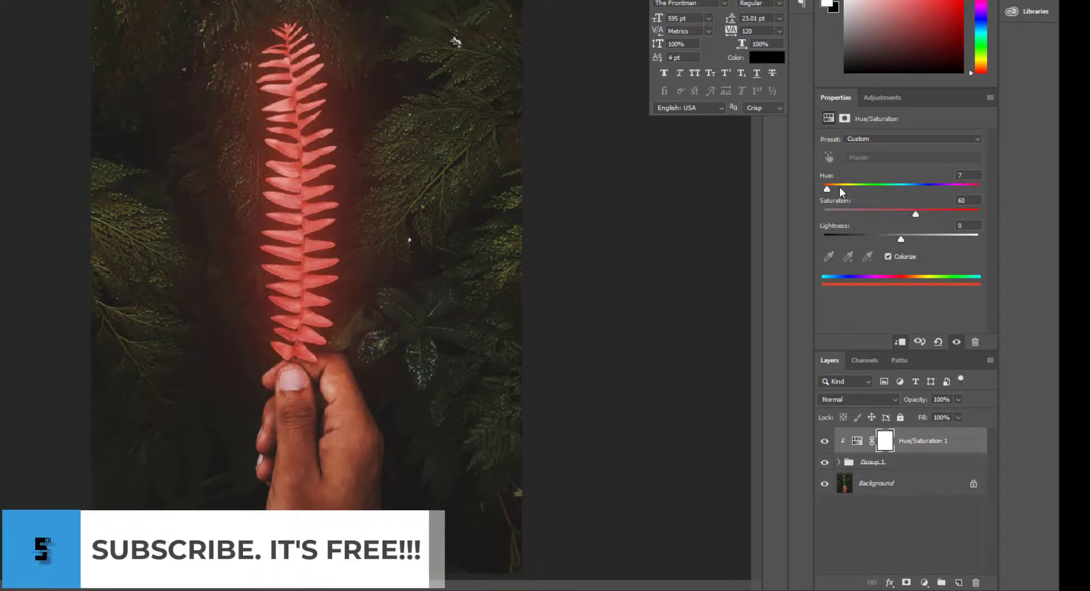
{"action": "left_click_drag", "start_coordinate": [841, 189], "coordinate": [853, 190]}
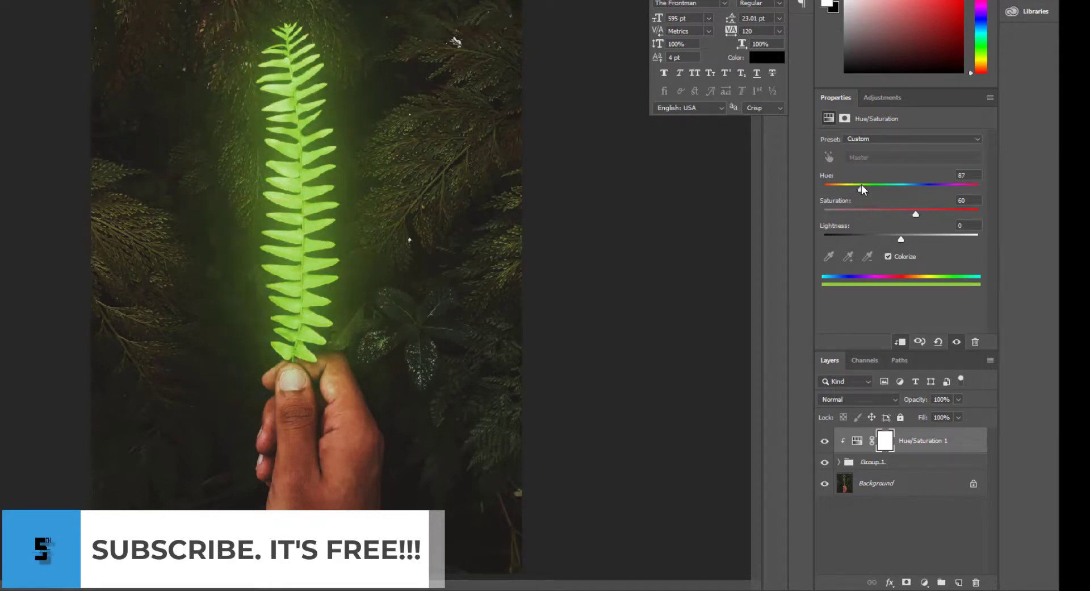
{"action": "left_click_drag", "start_coordinate": [865, 189], "coordinate": [875, 190]}
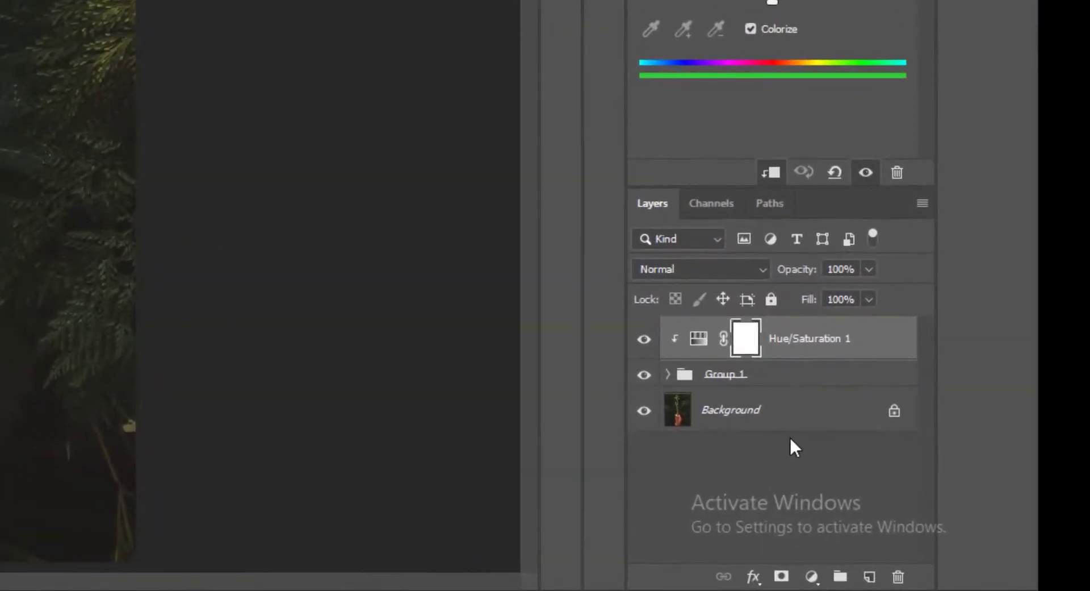
- Add an Exposure adjustment layer directly above the Background and darken the photo with exposure below -1.39 and gamma correction of about 0.8
{"action": "left_click", "coordinate": [786, 416]}
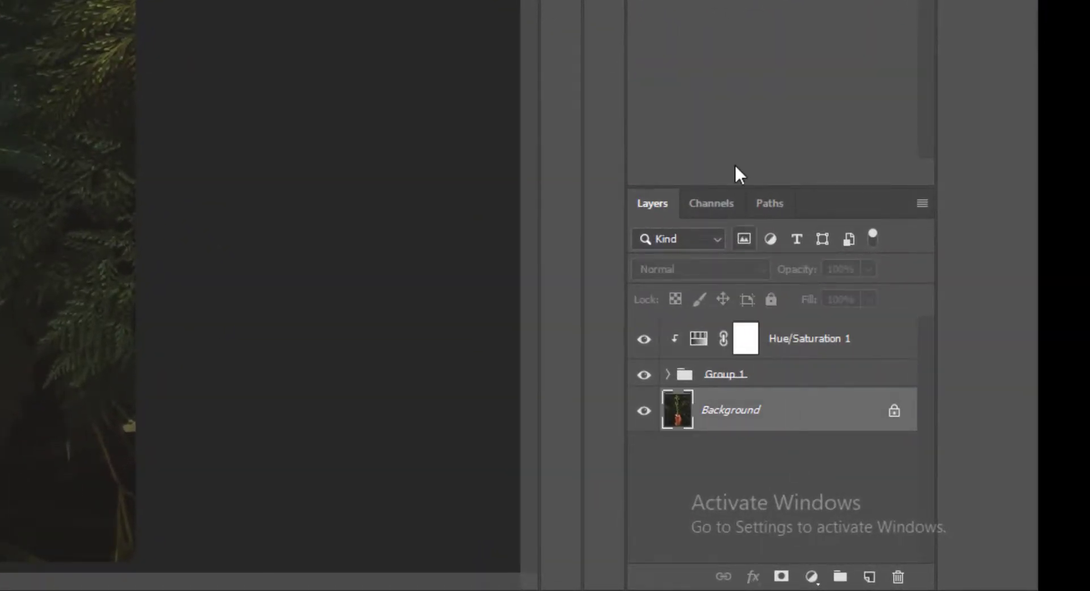
{"action": "left_click", "coordinate": [812, 576]}
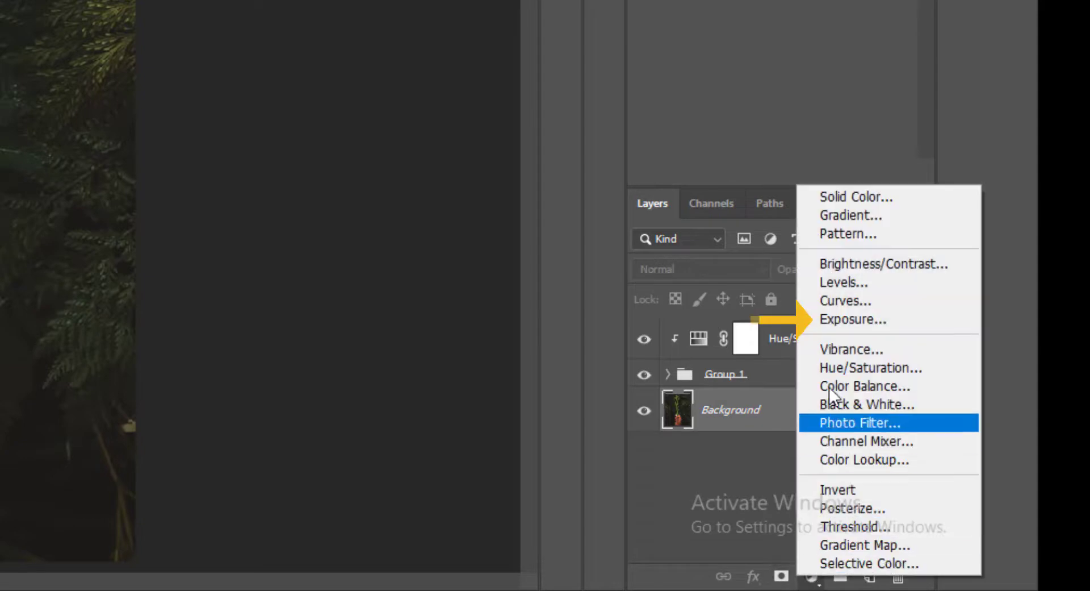
{"action": "left_click", "coordinate": [841, 323]}
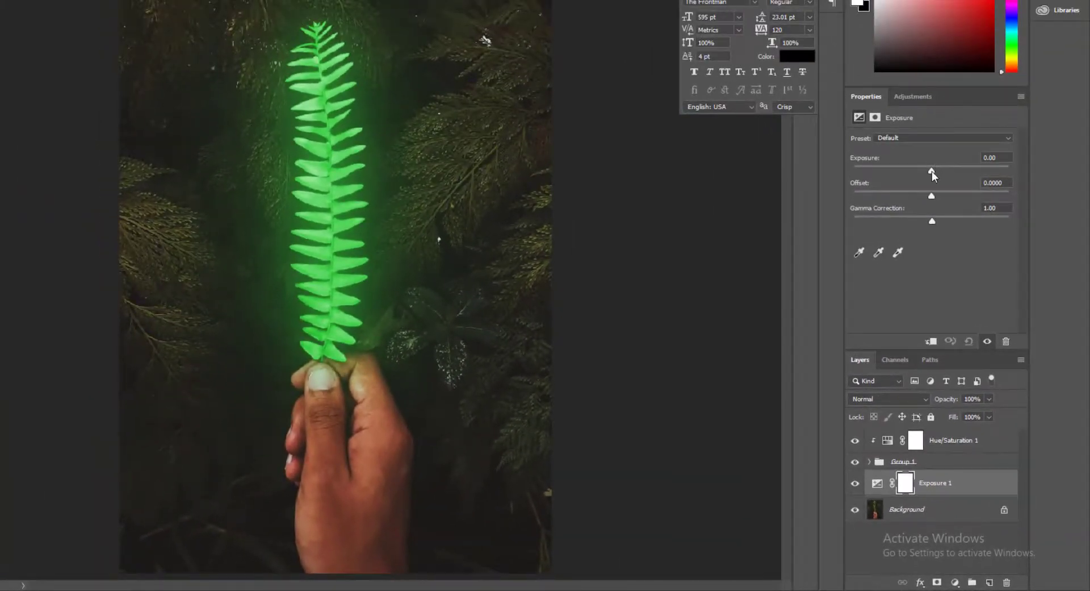
{"action": "left_click_drag", "start_coordinate": [932, 172], "coordinate": [914, 175]}
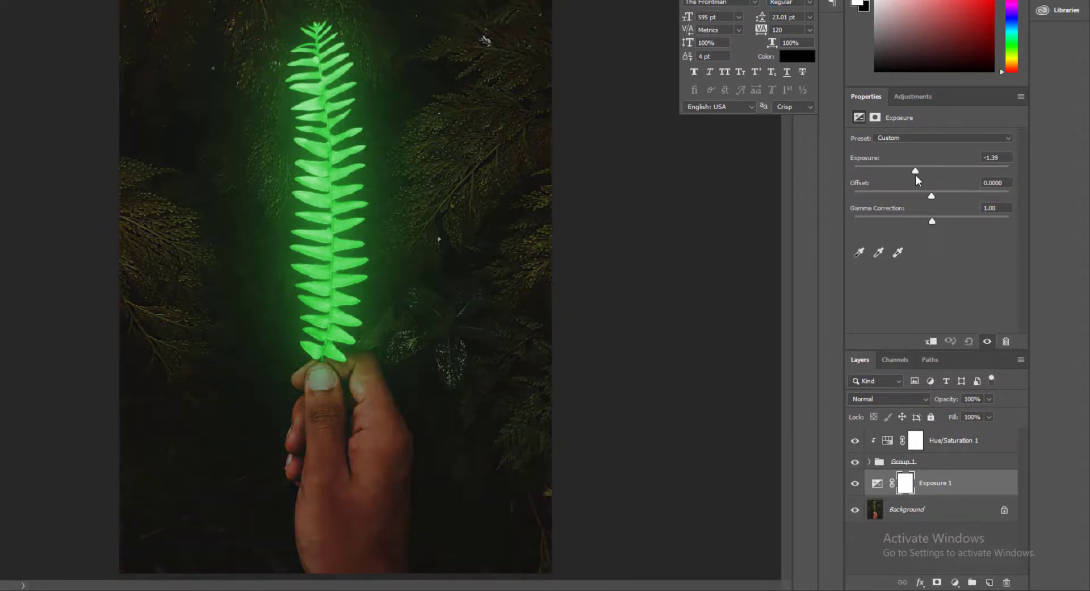
{"action": "left_click_drag", "start_coordinate": [931, 223], "coordinate": [940, 222]}
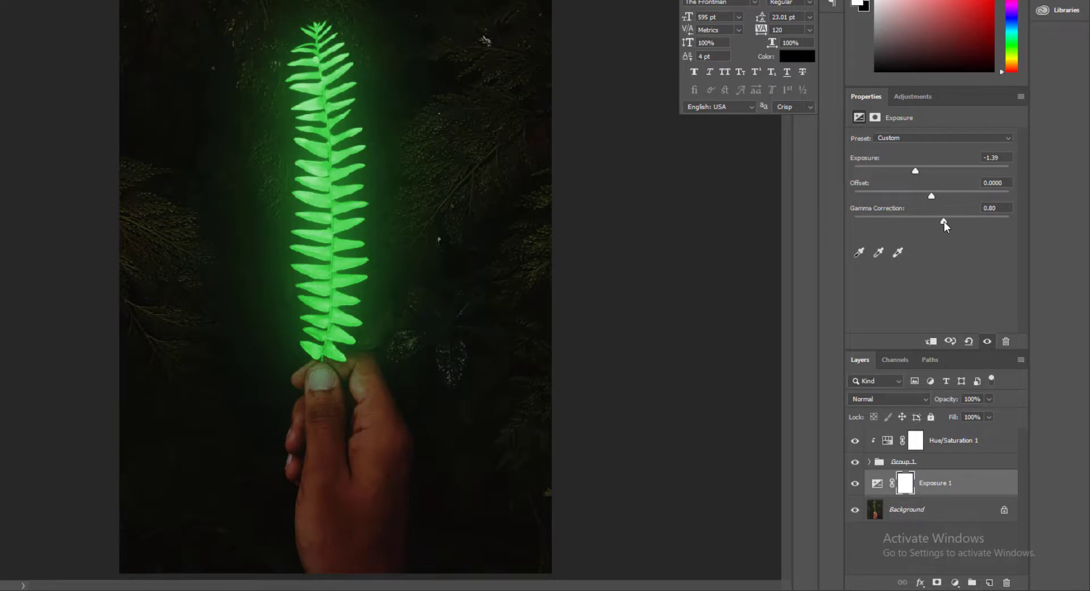
{"action": "left_click_drag", "start_coordinate": [945, 221], "coordinate": [946, 221]}
{"action": "left_click_drag", "start_coordinate": [918, 168], "coordinate": [911, 170]}
- Brush over the thumb, fingers and back of the hand on the Exposure layer's mask to restore their brightness, adjusting the brush size
{"action": "key", "text": "ctrl+b"}
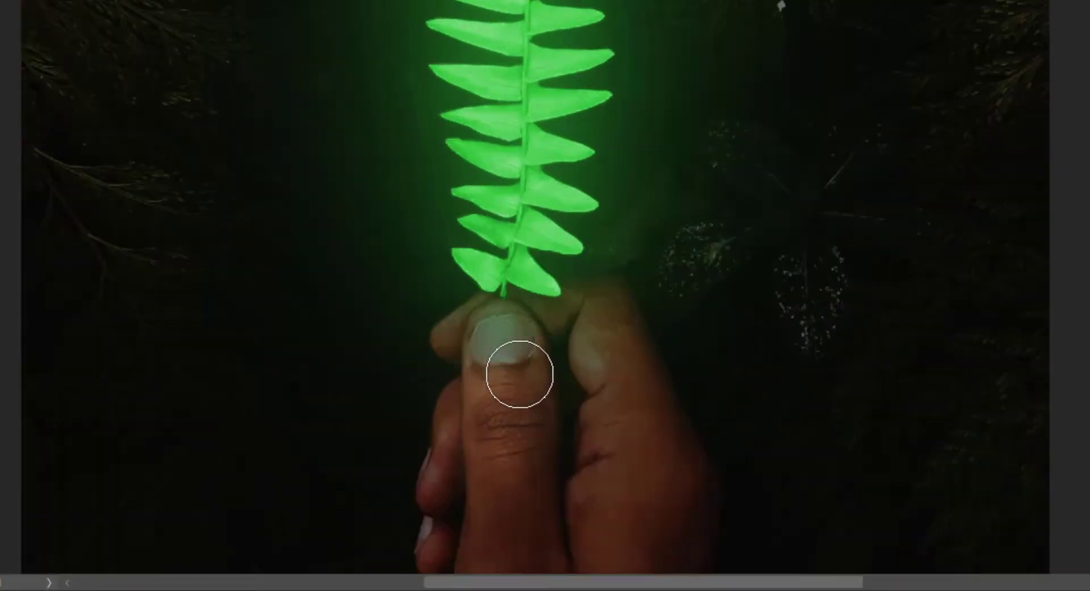
{"action": "left_click_drag", "start_coordinate": [519, 373], "coordinate": [514, 180]}
{"action": "key", "text": "bracketright"}
{"action": "key", "text": "bracketright"}
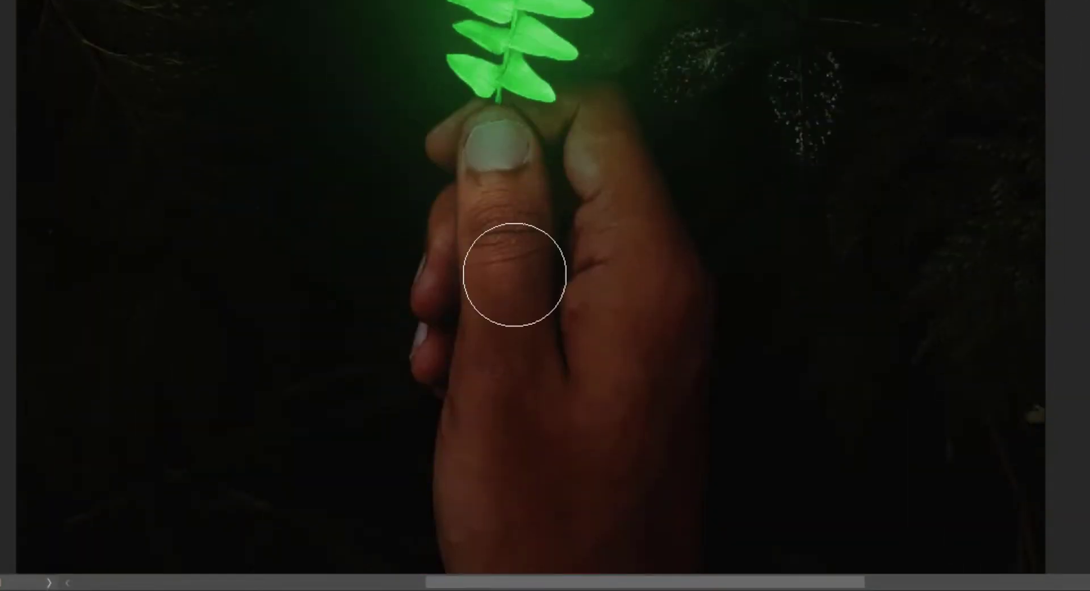
{"action": "key", "text": "bracketleft"}
{"action": "key", "text": "bracketleft"}
{"action": "mouse_move", "coordinate": [494, 145]}
{"action": "left_mouse_down"}
{"action": "mouse_move", "coordinate": [439, 372]}
{"action": "mouse_move", "coordinate": [510, 302]}
{"action": "mouse_move", "coordinate": [503, 459]}
{"action": "mouse_move", "coordinate": [491, 166]}
{"action": "mouse_move", "coordinate": [462, 146]}
{"action": "mouse_move", "coordinate": [552, 101]}
{"action": "mouse_move", "coordinate": [497, 127]}
{"action": "mouse_move", "coordinate": [594, 122]}
{"action": "mouse_move", "coordinate": [620, 176]}
{"action": "mouse_move", "coordinate": [583, 96]}
{"action": "mouse_move", "coordinate": [594, 98]}
{"action": "mouse_move", "coordinate": [659, 210]}
{"action": "mouse_move", "coordinate": [651, 370]}
{"action": "mouse_move", "coordinate": [664, 214]}
{"action": "mouse_move", "coordinate": [657, 500]}
{"action": "mouse_move", "coordinate": [701, 378]}
{"action": "mouse_move", "coordinate": [701, 328]}
{"action": "mouse_move", "coordinate": [667, 525]}
{"action": "left_mouse_up"}
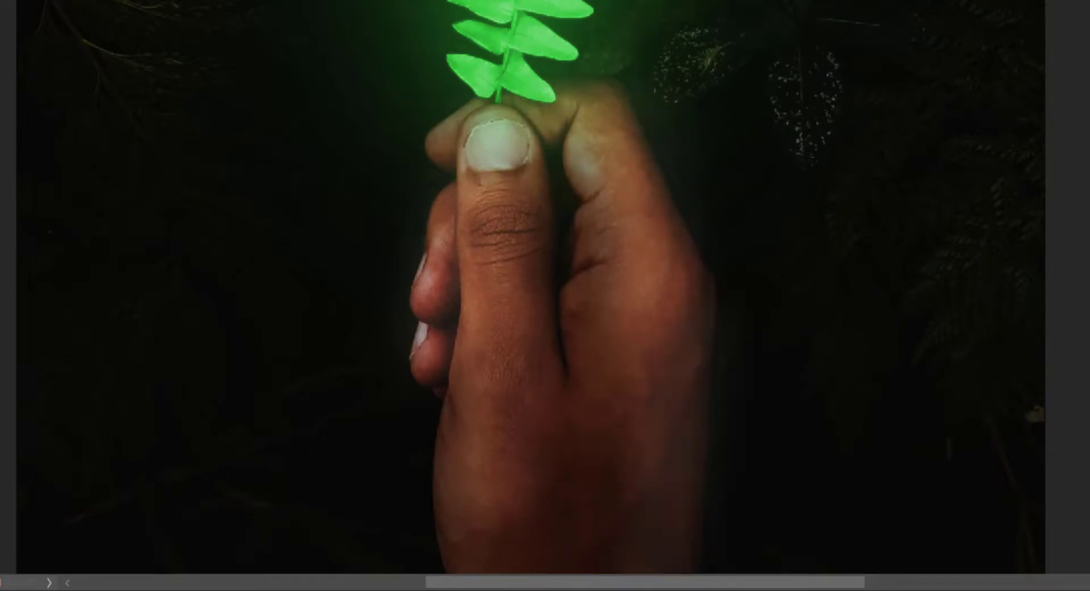
- Paint the palm side, knuckle and wrist on the Exposure layer's mask to brighten the rest of the hand evenly
{"action": "left_click_drag", "start_coordinate": [604, 423], "coordinate": [604, 210]}
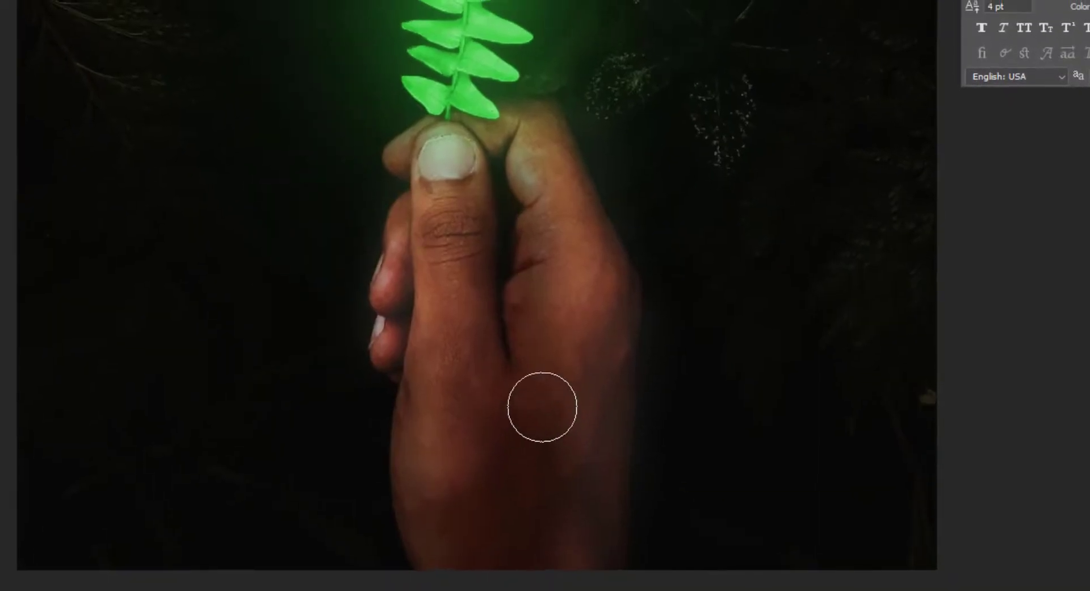
{"action": "mouse_move", "coordinate": [543, 407]}
{"action": "left_mouse_down"}
{"action": "mouse_move", "coordinate": [534, 294]}
{"action": "mouse_move", "coordinate": [534, 431]}
{"action": "mouse_move", "coordinate": [515, 252]}
{"action": "mouse_move", "coordinate": [514, 393]}
{"action": "mouse_move", "coordinate": [507, 264]}
{"action": "mouse_move", "coordinate": [476, 152]}
{"action": "mouse_move", "coordinate": [496, 386]}
{"action": "mouse_move", "coordinate": [490, 142]}
{"action": "mouse_move", "coordinate": [585, 317]}
{"action": "mouse_move", "coordinate": [495, 182]}
{"action": "mouse_move", "coordinate": [458, 269]}
{"action": "mouse_move", "coordinate": [460, 429]}
{"action": "mouse_move", "coordinate": [490, 356]}
{"action": "mouse_move", "coordinate": [463, 571]}
{"action": "mouse_move", "coordinate": [405, 428]}
{"action": "mouse_move", "coordinate": [417, 540]}
{"action": "mouse_move", "coordinate": [408, 495]}
{"action": "mouse_move", "coordinate": [517, 575]}
{"action": "mouse_move", "coordinate": [447, 428]}
{"action": "mouse_move", "coordinate": [536, 482]}
{"action": "mouse_move", "coordinate": [514, 397]}
{"action": "mouse_move", "coordinate": [523, 574]}
{"action": "mouse_move", "coordinate": [483, 380]}
{"action": "mouse_move", "coordinate": [511, 505]}
{"action": "mouse_move", "coordinate": [612, 553]}
{"action": "mouse_move", "coordinate": [574, 359]}
{"action": "mouse_move", "coordinate": [570, 430]}
{"action": "mouse_move", "coordinate": [568, 363]}
{"action": "mouse_move", "coordinate": [594, 268]}
{"action": "mouse_move", "coordinate": [611, 301]}
{"action": "mouse_move", "coordinate": [616, 560]}
{"action": "mouse_move", "coordinate": [608, 283]}
{"action": "mouse_move", "coordinate": [556, 113]}
{"action": "mouse_move", "coordinate": [532, 100]}
{"action": "mouse_move", "coordinate": [648, 309]}
{"action": "mouse_move", "coordinate": [539, 366]}
{"action": "mouse_move", "coordinate": [449, 124]}
{"action": "mouse_move", "coordinate": [404, 251]}
{"action": "mouse_move", "coordinate": [430, 120]}
{"action": "mouse_move", "coordinate": [399, 425]}
{"action": "mouse_move", "coordinate": [497, 151]}
{"action": "left_mouse_up"}
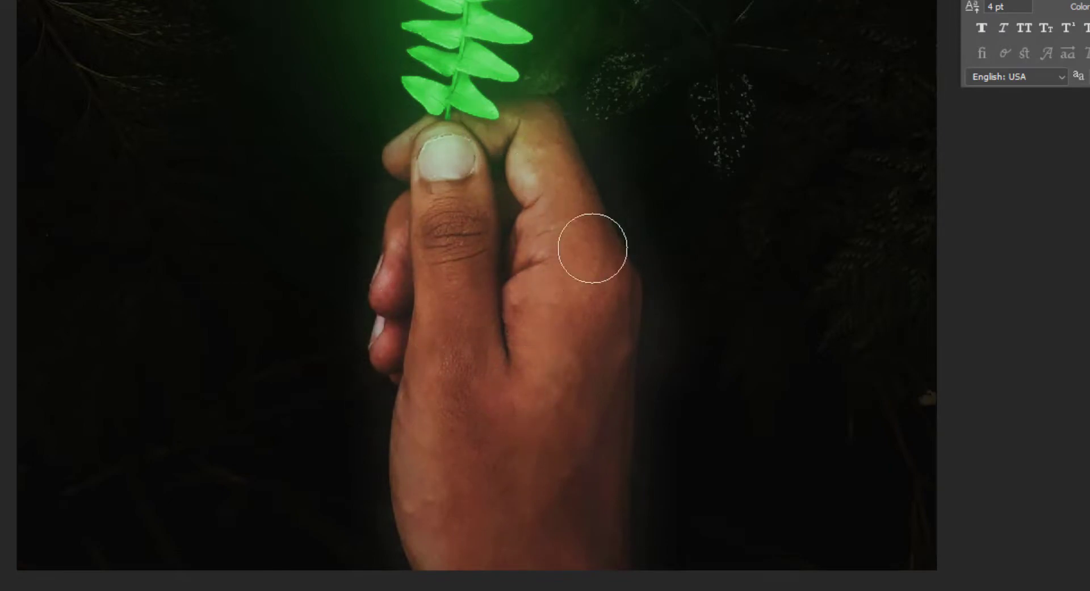
{"action": "mouse_move", "coordinate": [593, 249]}
{"action": "left_mouse_down"}
{"action": "mouse_move", "coordinate": [477, 397]}
{"action": "mouse_move", "coordinate": [504, 590]}
{"action": "left_mouse_up"}
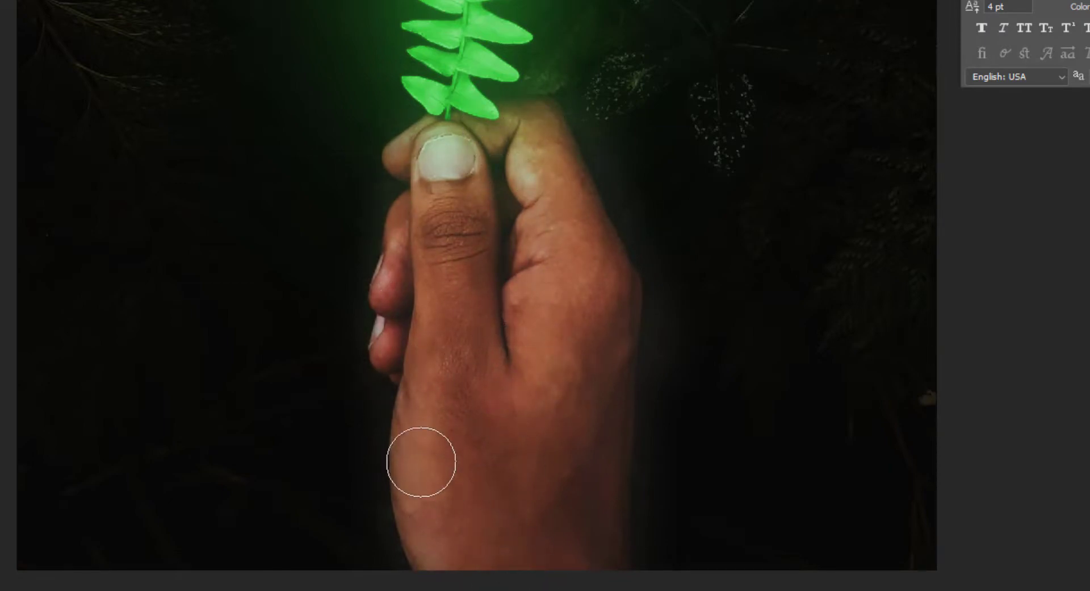
{"action": "left_click_drag", "start_coordinate": [421, 462], "coordinate": [428, 449]}
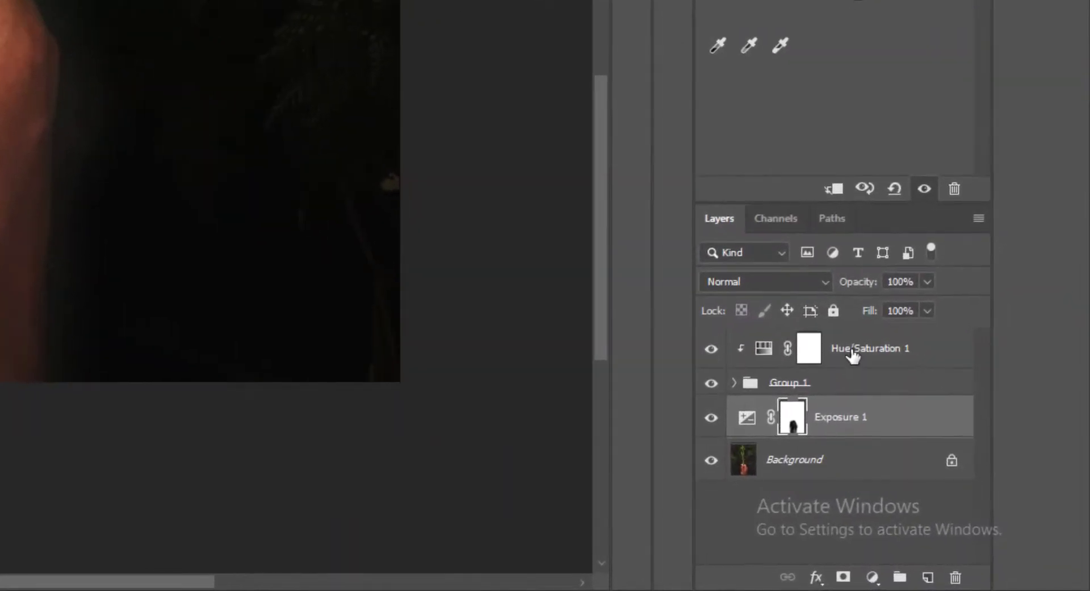
- Duplicate the Hue/Saturation layer, place one of the two between Group 1 and Exposure 1, and invert that layer's mask
{"action": "left_click", "coordinate": [952, 453]}
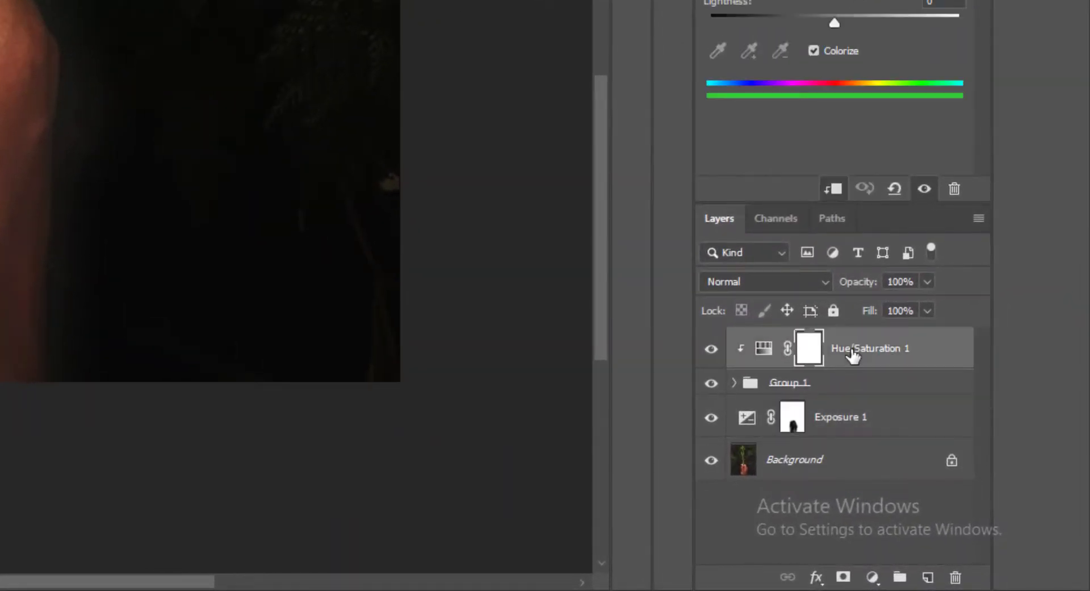
{"action": "key", "text": "ctrl+j"}
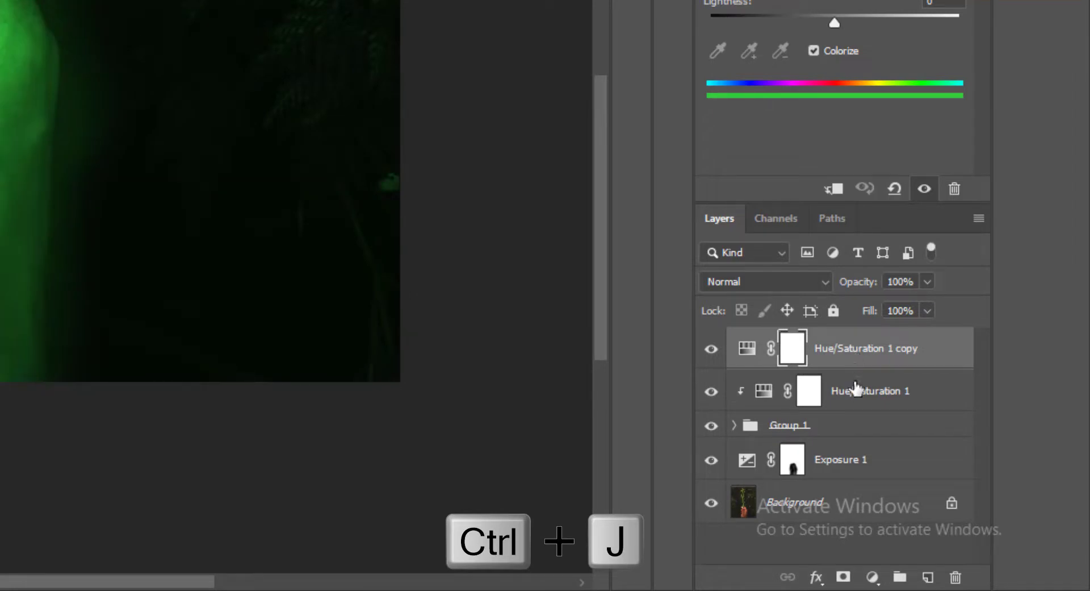
{"action": "left_click_drag", "start_coordinate": [856, 390], "coordinate": [852, 441]}
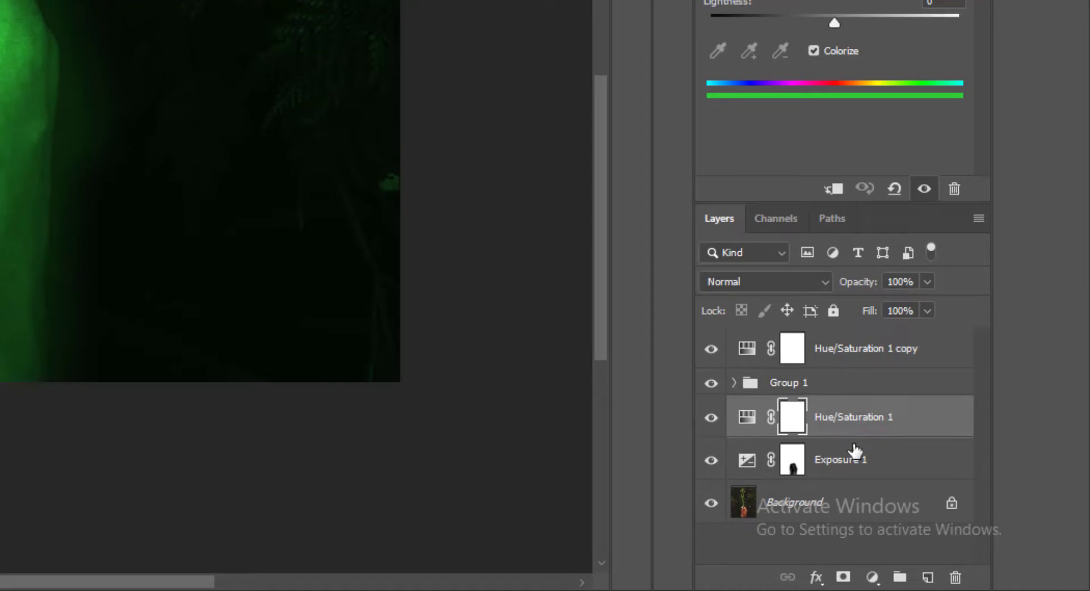
{"action": "left_click", "coordinate": [793, 427]}
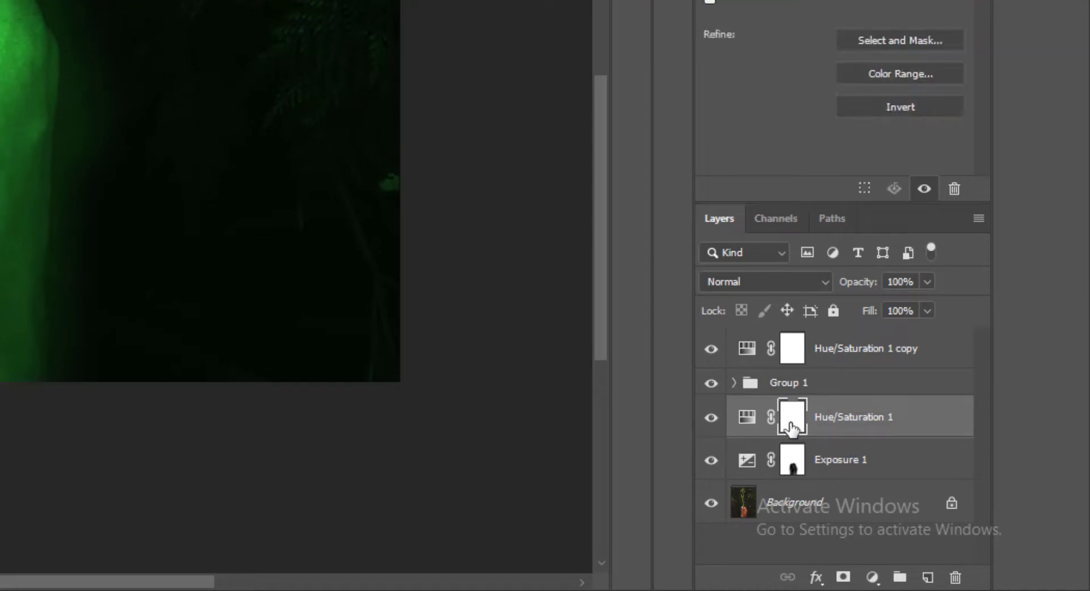
{"action": "key", "text": "ctrl+i"}
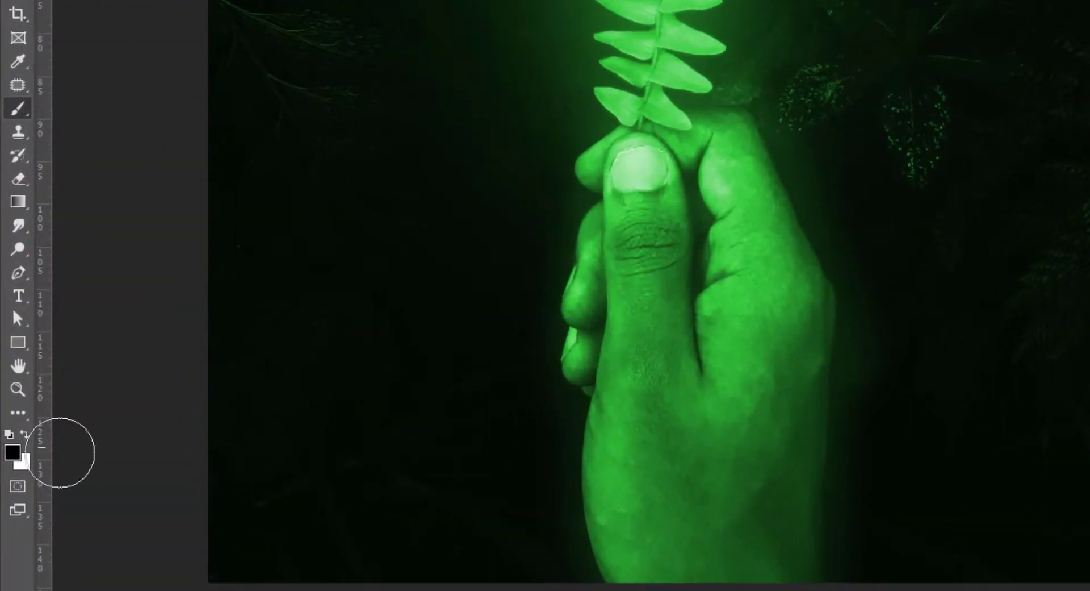
- Paint white over the thumb, fingers and back of the hand on the lower Hue/Saturation layer's mask to tint them green
{"action": "left_click", "coordinate": [24, 433]}
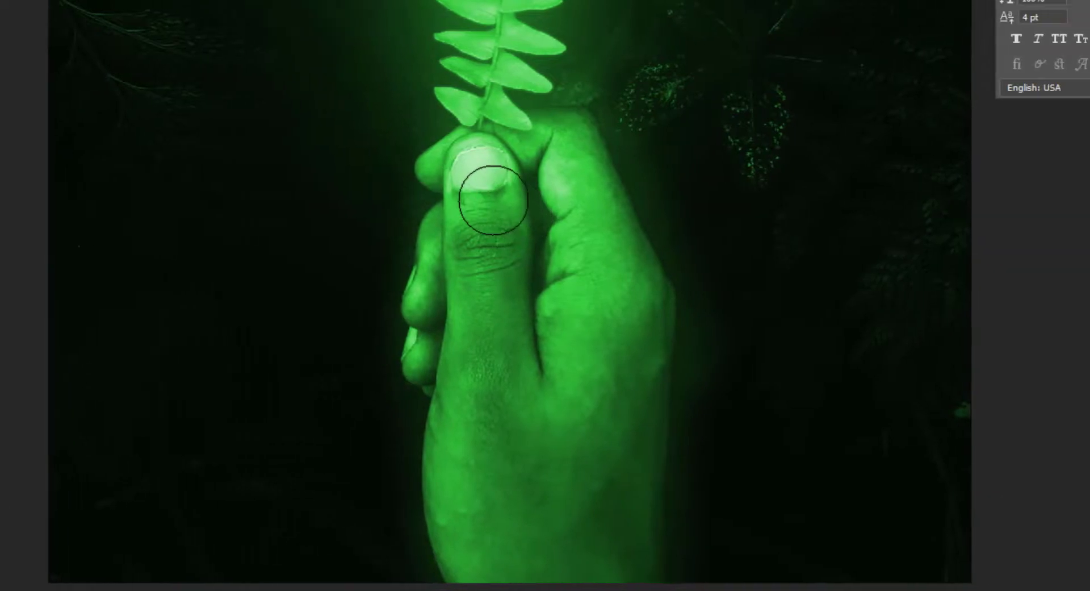
{"action": "mouse_move", "coordinate": [493, 200]}
{"action": "left_mouse_down"}
{"action": "mouse_move", "coordinate": [477, 168]}
{"action": "mouse_move", "coordinate": [472, 258]}
{"action": "mouse_move", "coordinate": [464, 182]}
{"action": "left_mouse_up"}
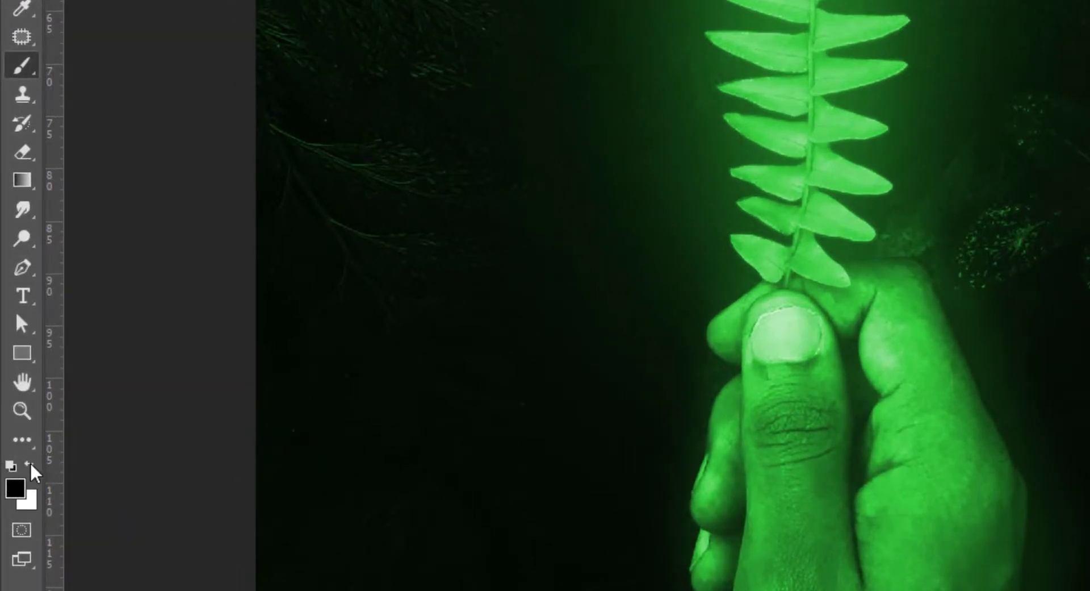
{"action": "left_click", "coordinate": [30, 465]}
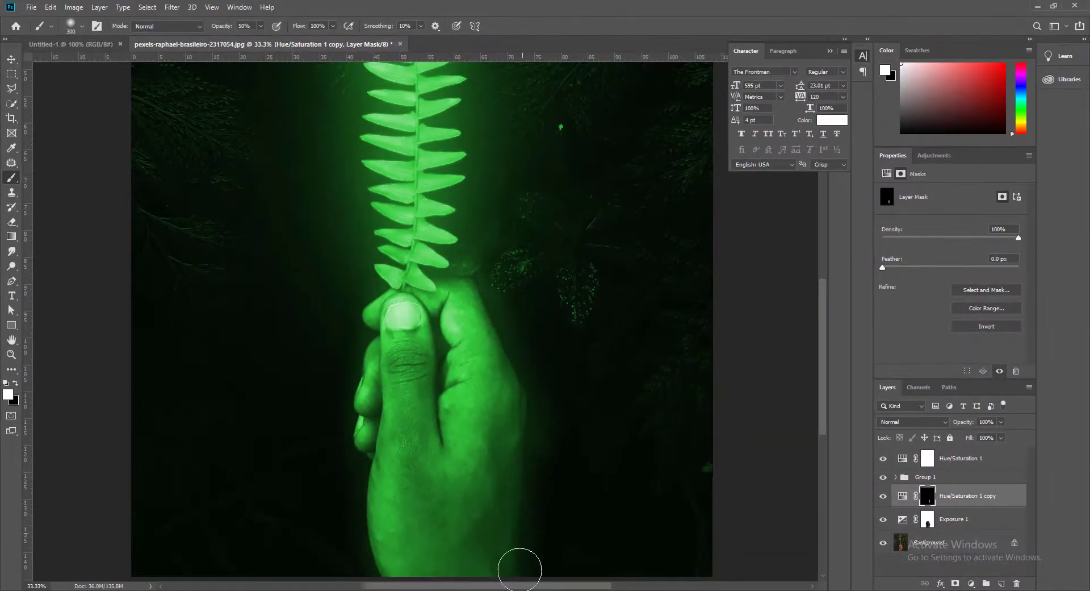
{"action": "left_click_drag", "start_coordinate": [464, 289], "coordinate": [506, 433]}
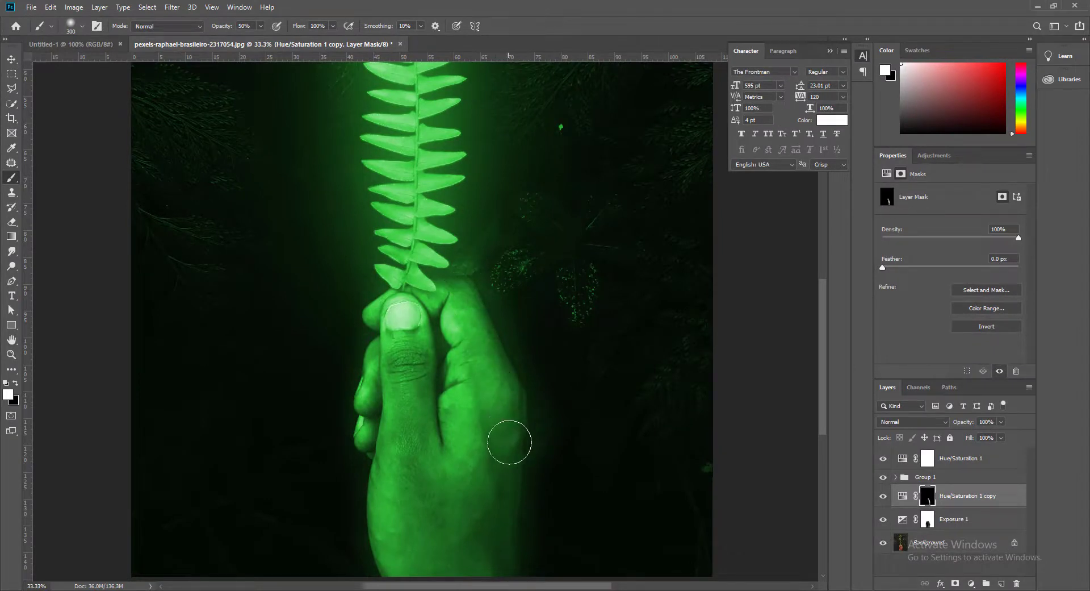
{"action": "left_click_drag", "start_coordinate": [476, 346], "coordinate": [499, 506]}
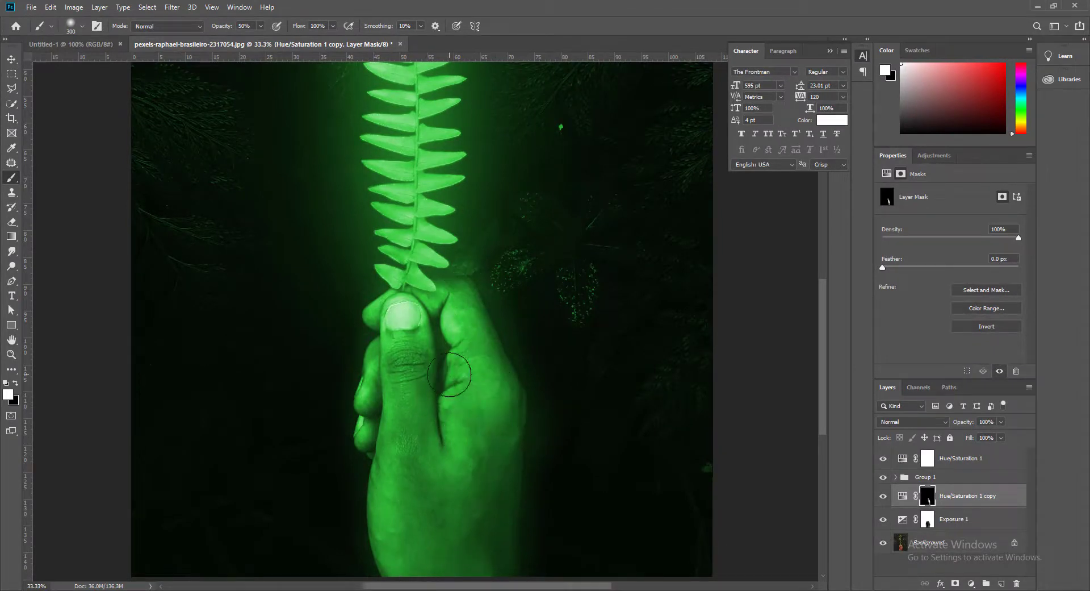
{"action": "mouse_move", "coordinate": [449, 374]}
{"action": "left_mouse_down"}
{"action": "mouse_move", "coordinate": [470, 488]}
{"action": "mouse_move", "coordinate": [452, 586]}
{"action": "left_mouse_up"}
{"action": "left_click_drag", "start_coordinate": [381, 313], "coordinate": [358, 450]}
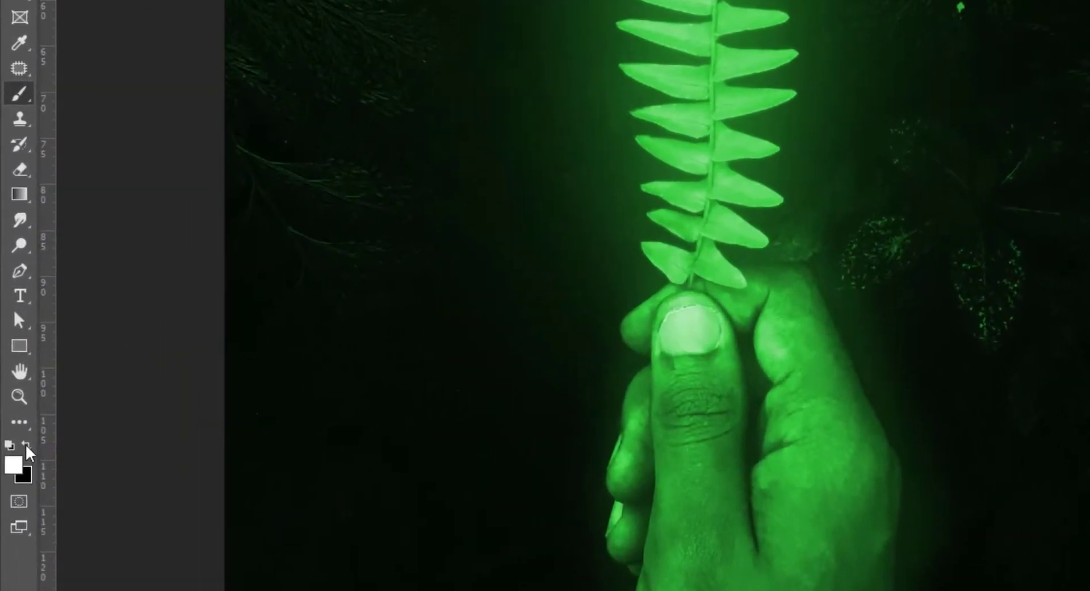
{"action": "left_click", "coordinate": [21, 417]}
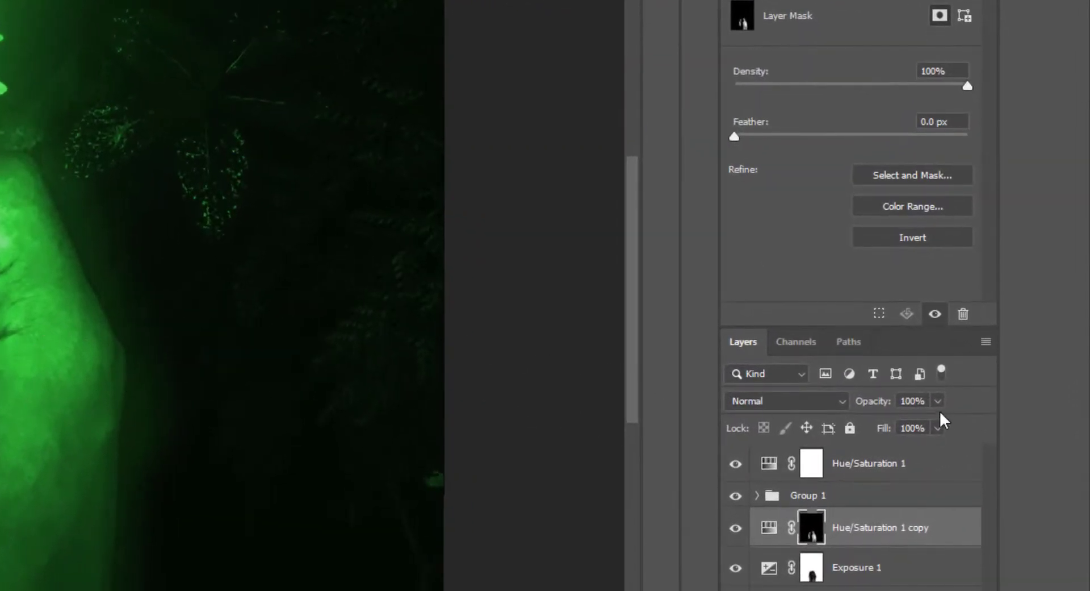
- Set the opacity of the Hue/Saturation layer below Group 1 to 55%
{"action": "left_click", "coordinate": [938, 401]}
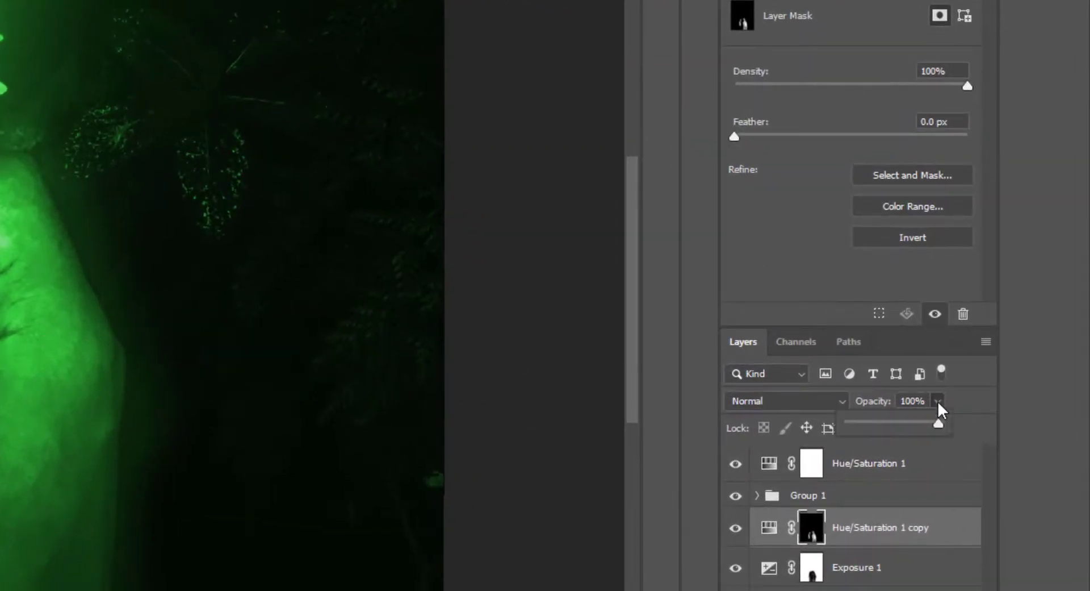
{"action": "left_click_drag", "start_coordinate": [938, 424], "coordinate": [916, 424]}
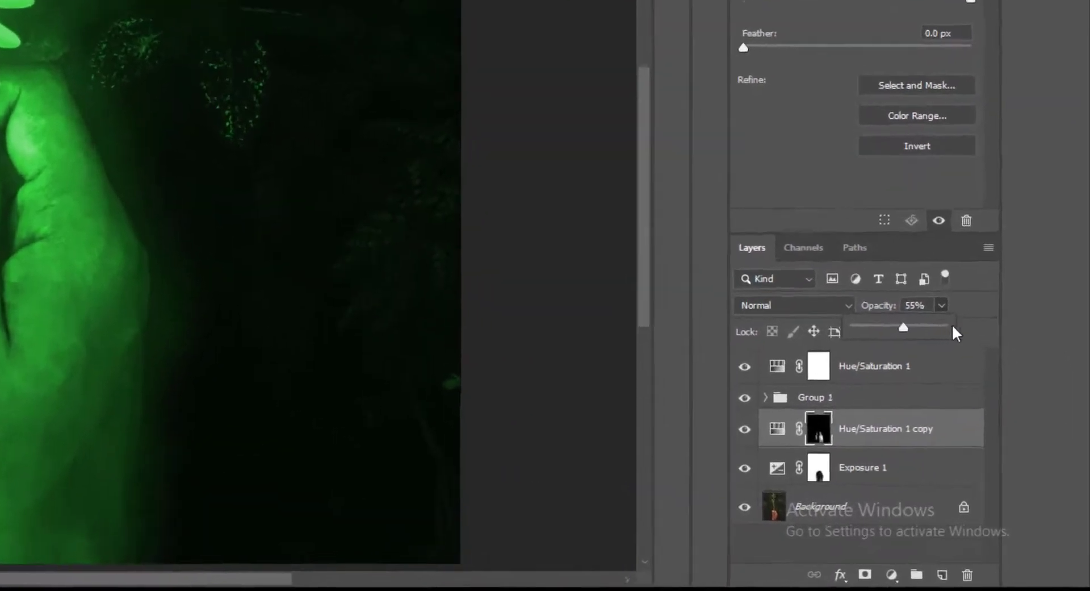
{"action": "left_click", "coordinate": [1009, 387]}
- Add a Selective Color adjustment layer above the uppermost Hue/Saturation layer and choose Greens as the color to adjust
{"action": "left_click", "coordinate": [902, 362]}
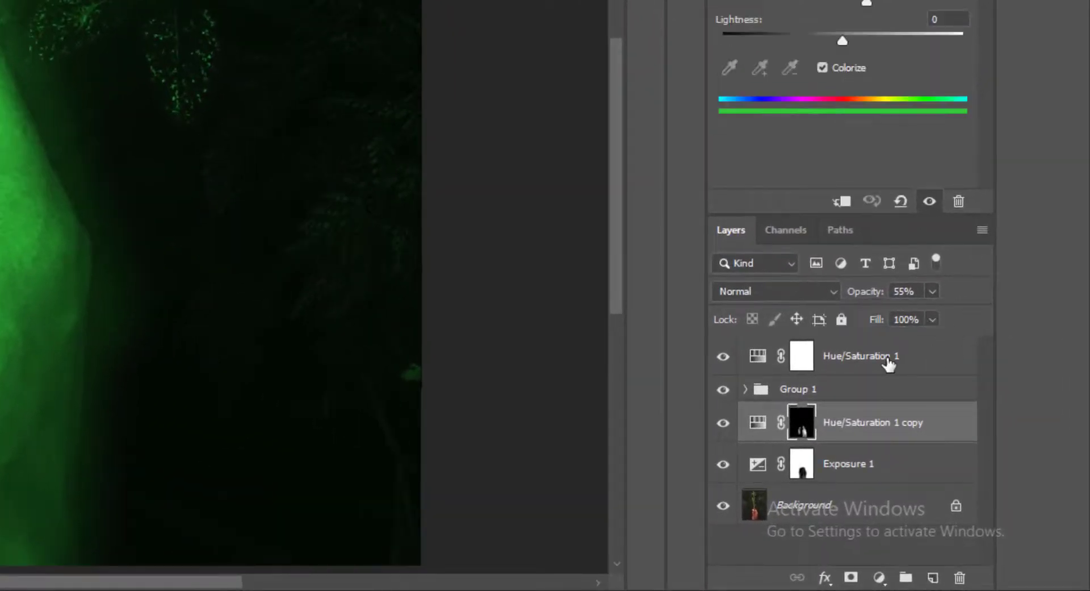
{"action": "left_click", "coordinate": [880, 577]}
{"action": "left_click", "coordinate": [905, 562]}
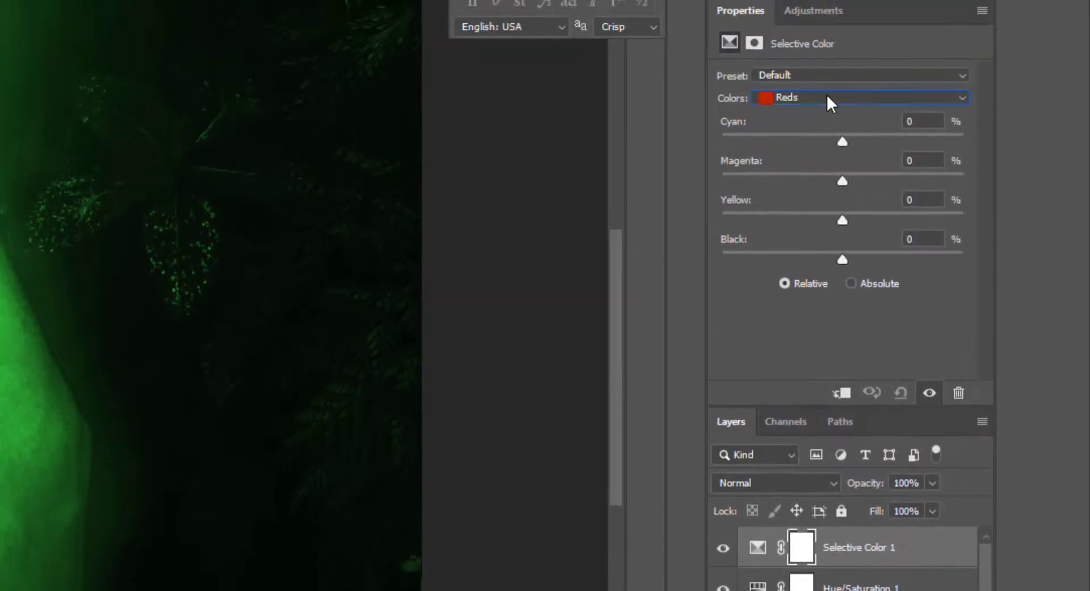
{"action": "left_click", "coordinate": [827, 97]}
{"action": "left_click", "coordinate": [813, 146]}
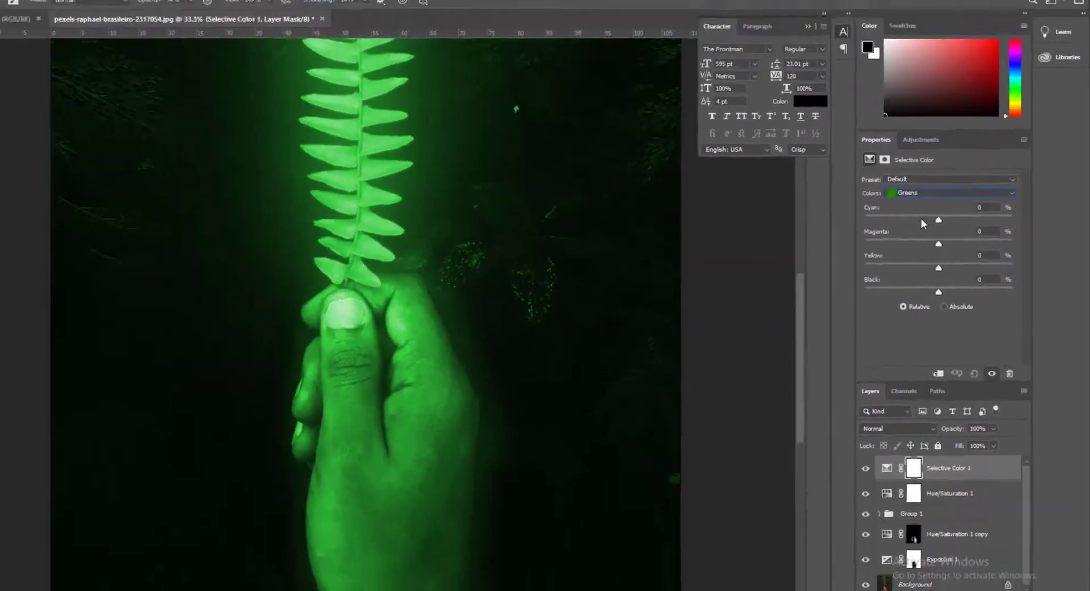
- Adjust the Greens by lowering cyan to about -24%, reducing magenta slightly, and setting yellow to +9% and black to +11%
{"action": "left_click_drag", "start_coordinate": [843, 141], "coordinate": [824, 140]}
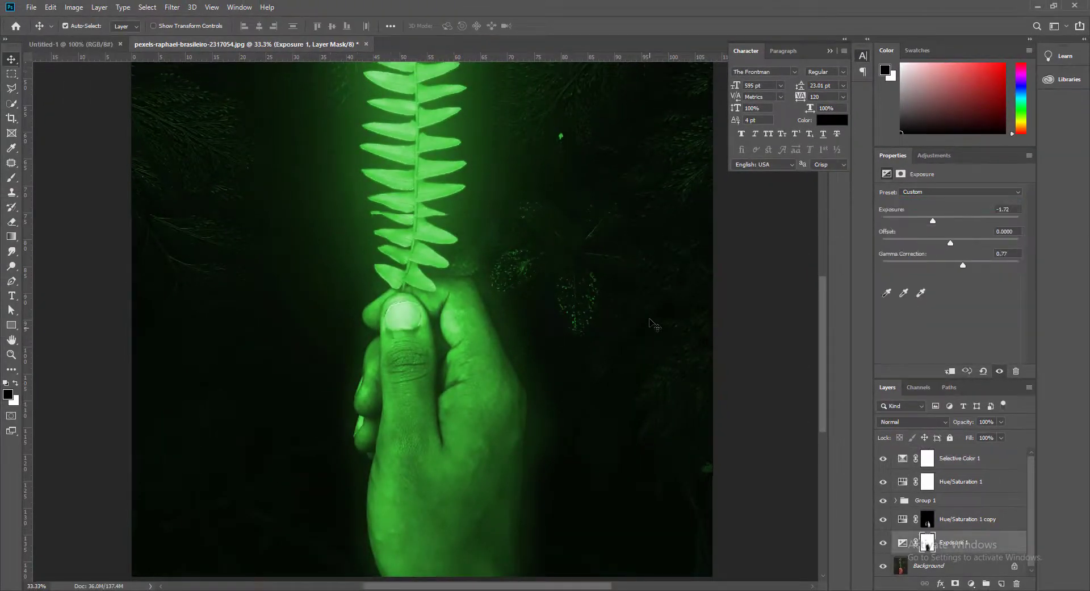
{"action": "scroll", "coordinate": [653, 324], "scroll_direction": "up", "scroll_amount": 5}
{"action": "scroll", "coordinate": [654, 324], "scroll_direction": "up", "scroll_amount": 5}
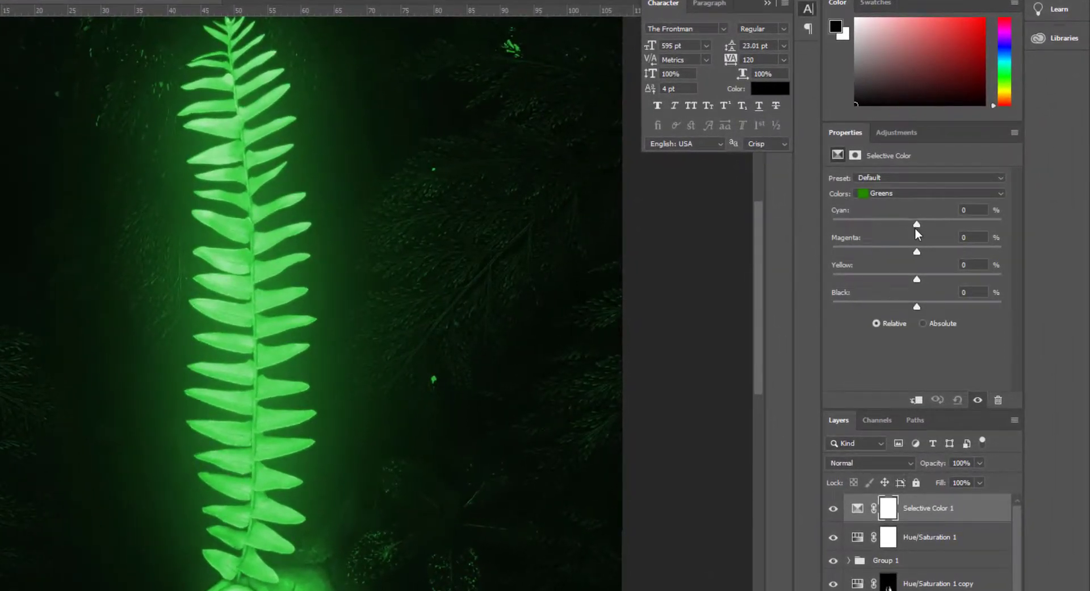
{"action": "left_click_drag", "start_coordinate": [915, 224], "coordinate": [888, 223]}
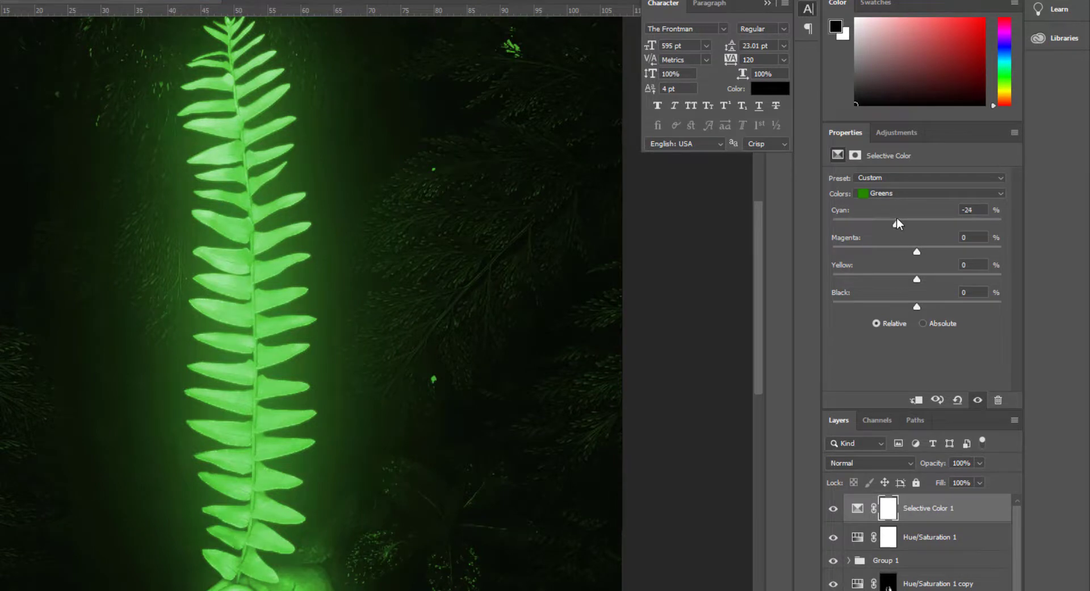
{"action": "left_click_drag", "start_coordinate": [918, 250], "coordinate": [903, 254]}
{"action": "left_click_drag", "start_coordinate": [915, 276], "coordinate": [925, 308]}
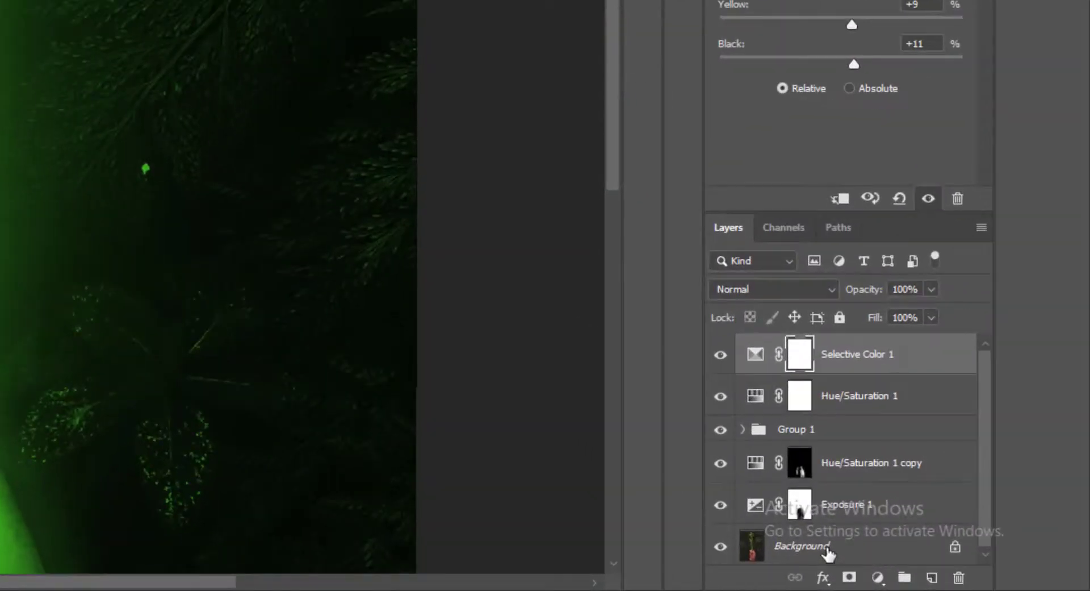
- Add a Curves adjustment layer directly above the Background and darken the photo with a curve point at input 78, output 57
{"action": "left_click", "coordinate": [919, 565]}
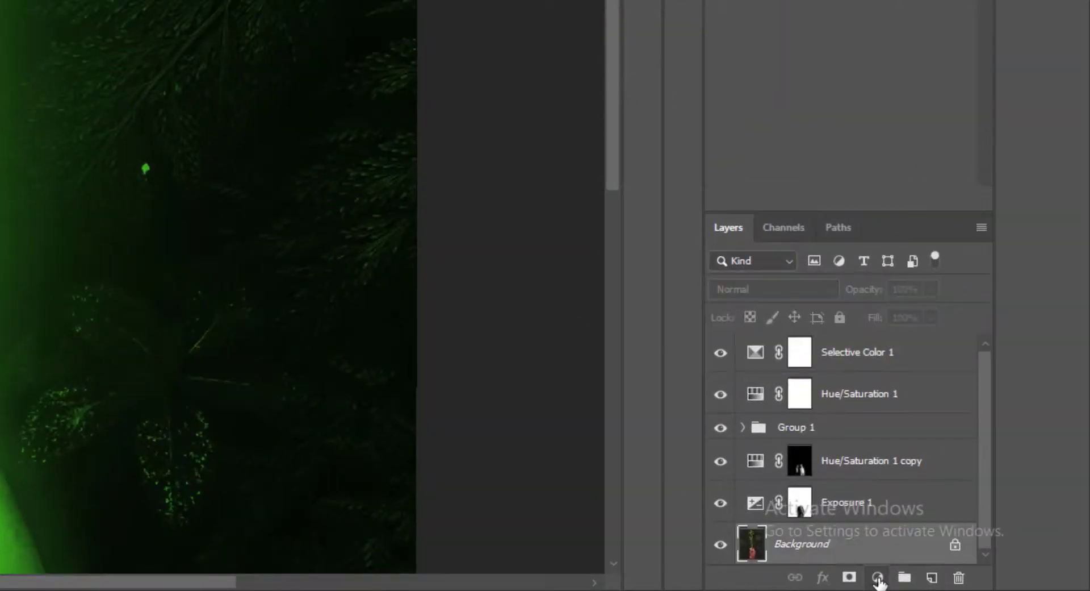
{"action": "left_click", "coordinate": [878, 578]}
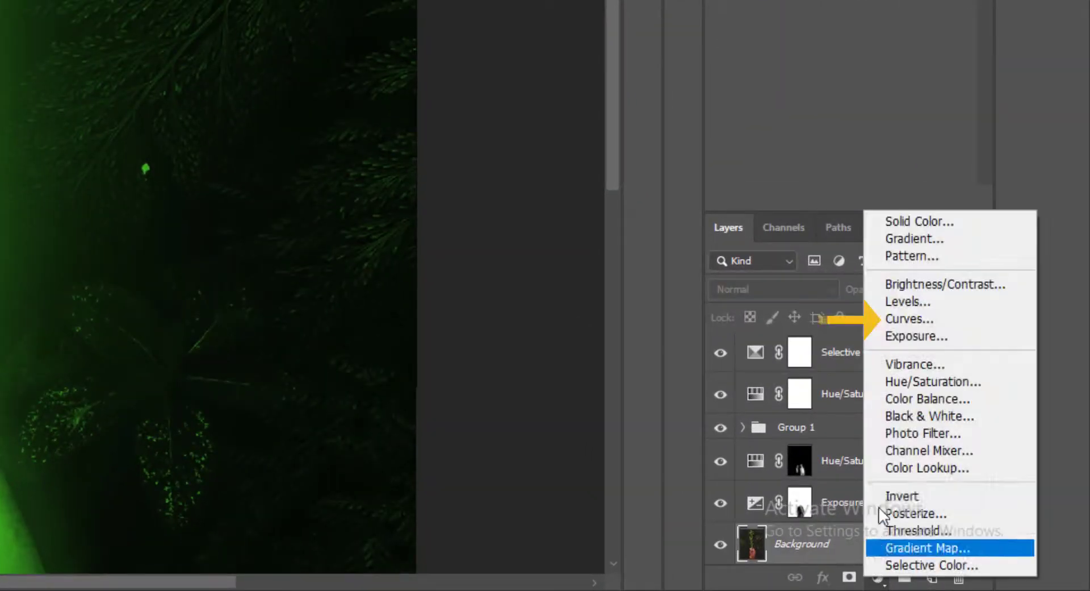
{"action": "left_click", "coordinate": [921, 319]}
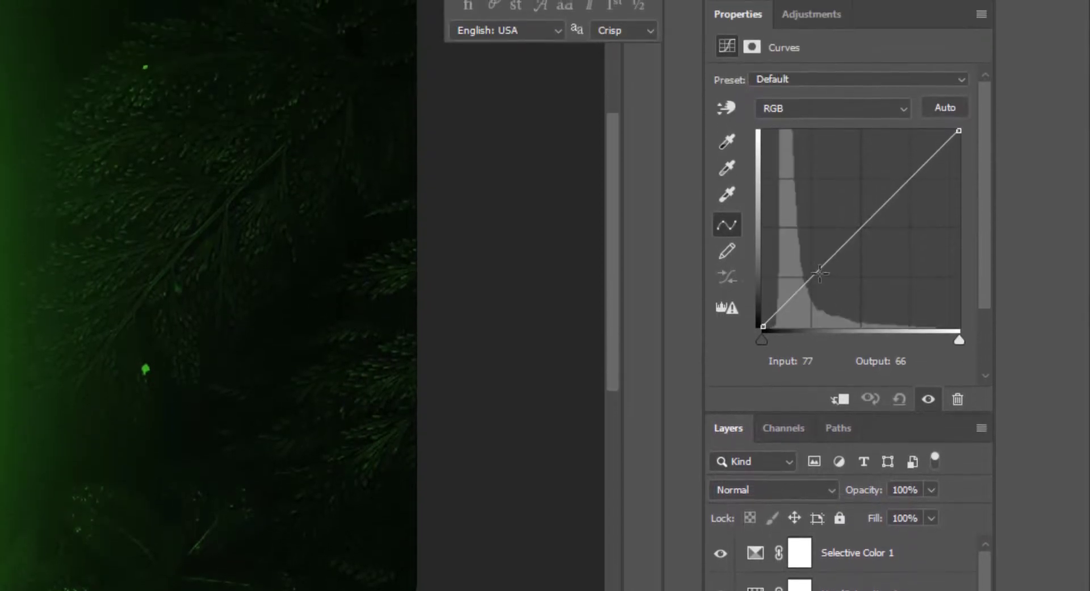
{"action": "left_click", "coordinate": [819, 273]}
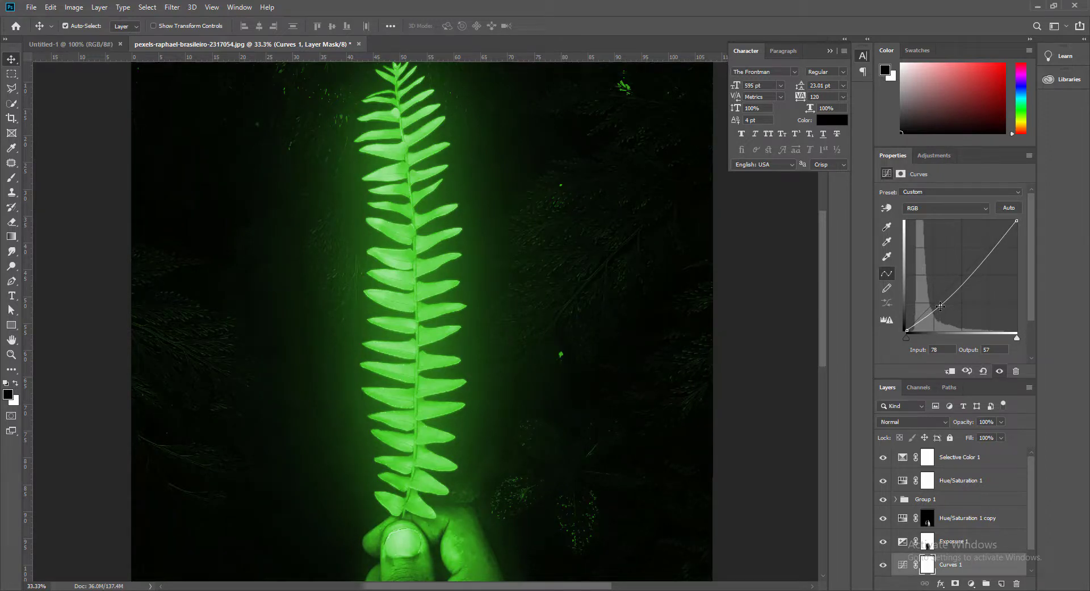
{"action": "key", "text": "ctrl+minus"}
{"action": "key", "text": "ctrl+minus"}
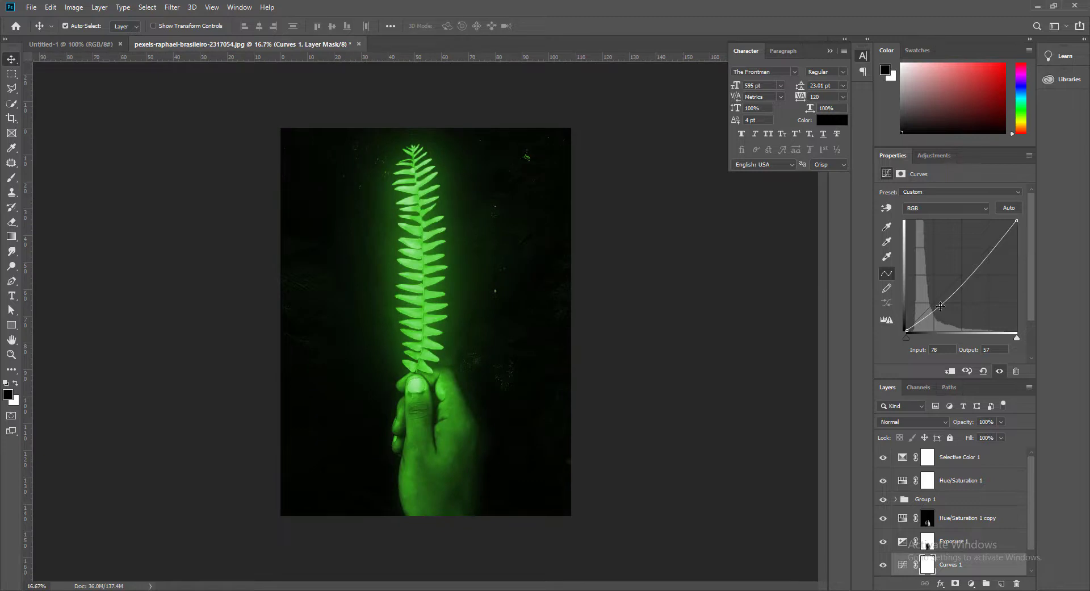